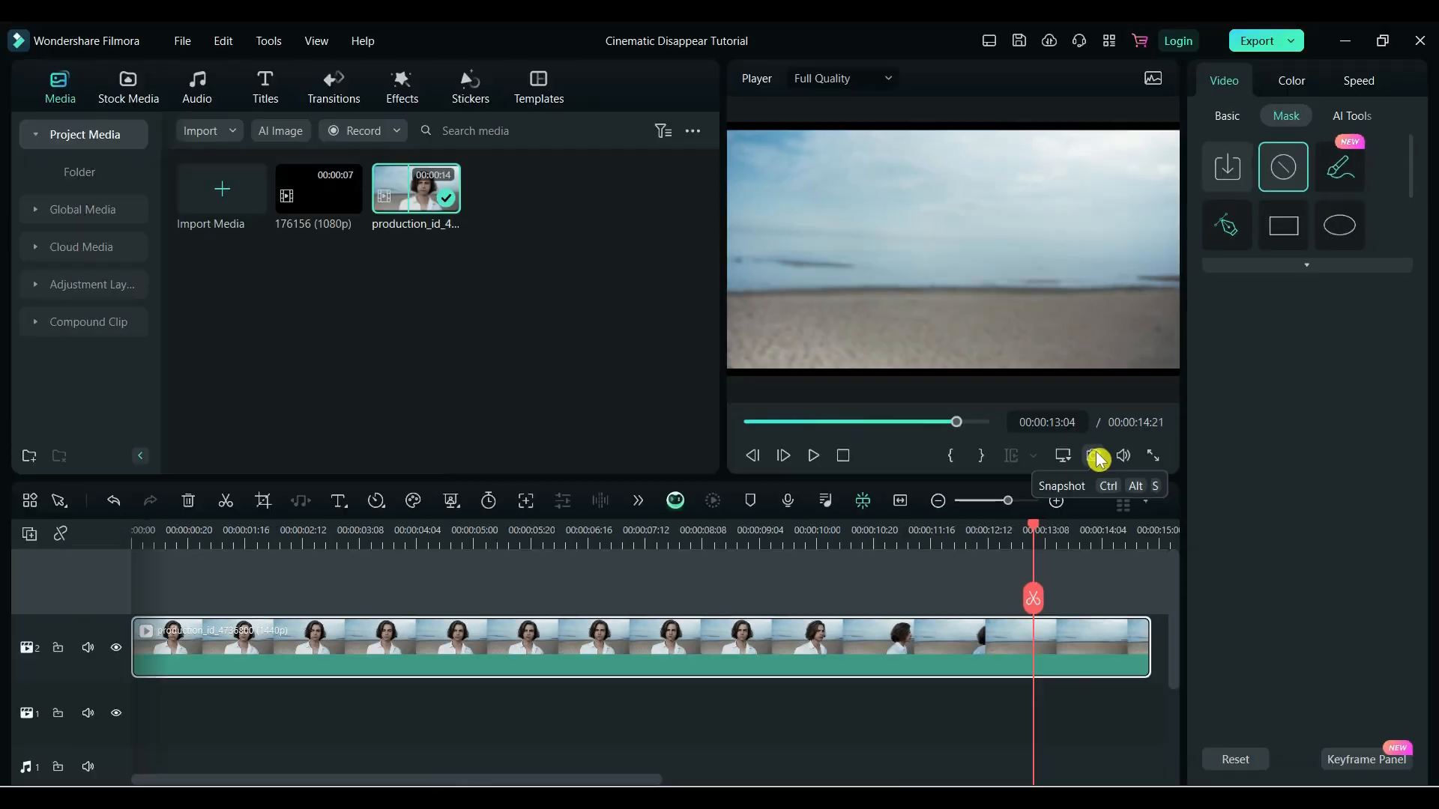
- Save a PNG snapshot of the empty beach frame at 00:00:13:04
{"action": "left_click", "coordinate": [1162, 577]}
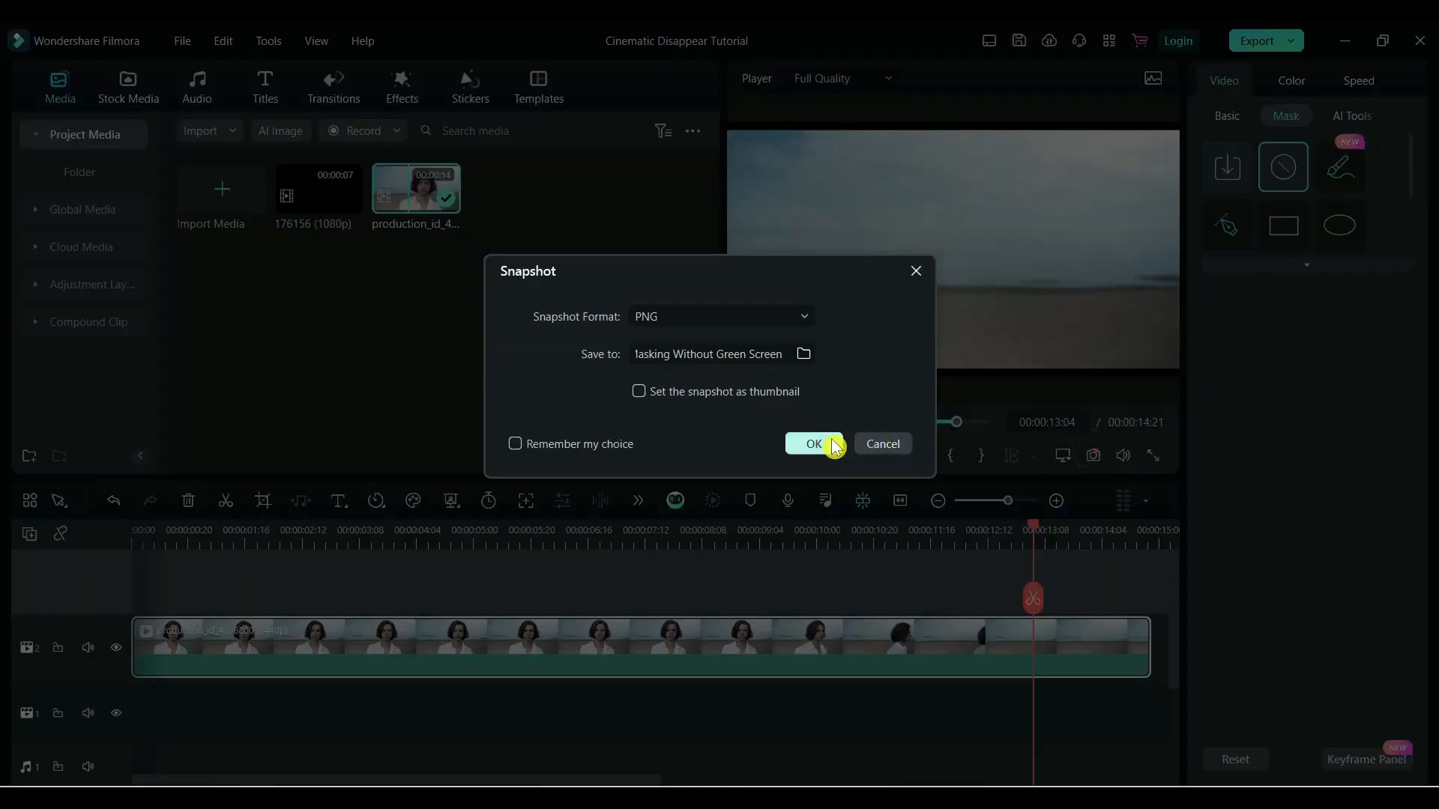
{"action": "left_click", "coordinate": [814, 446]}
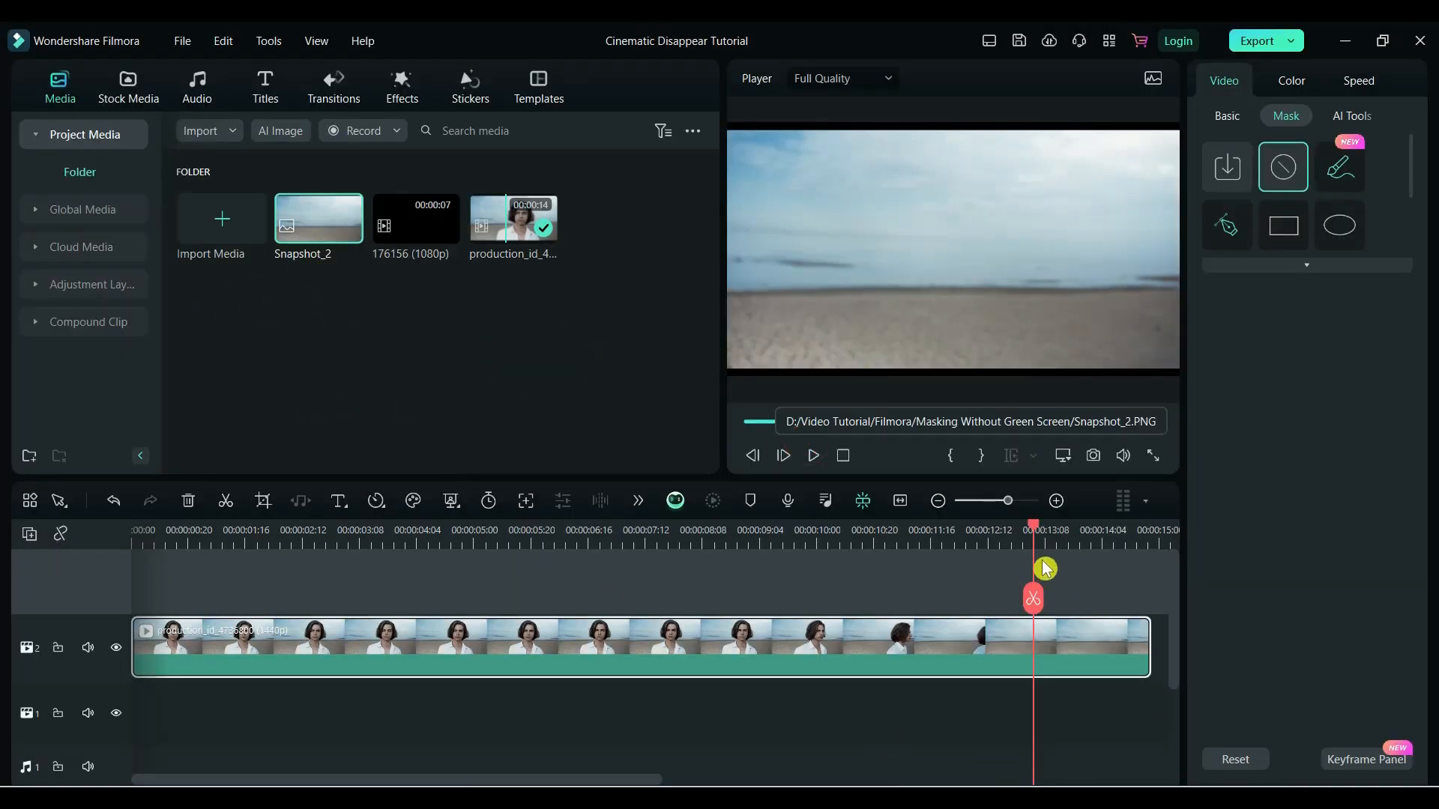
- Split the man's clip at 00:00:07:06 and delete everything after that point
{"action": "left_click_drag", "start_coordinate": [1035, 530], "coordinate": [629, 530]}
{"action": "left_click", "coordinate": [630, 599]}
{"action": "key", "text": "Delete"}
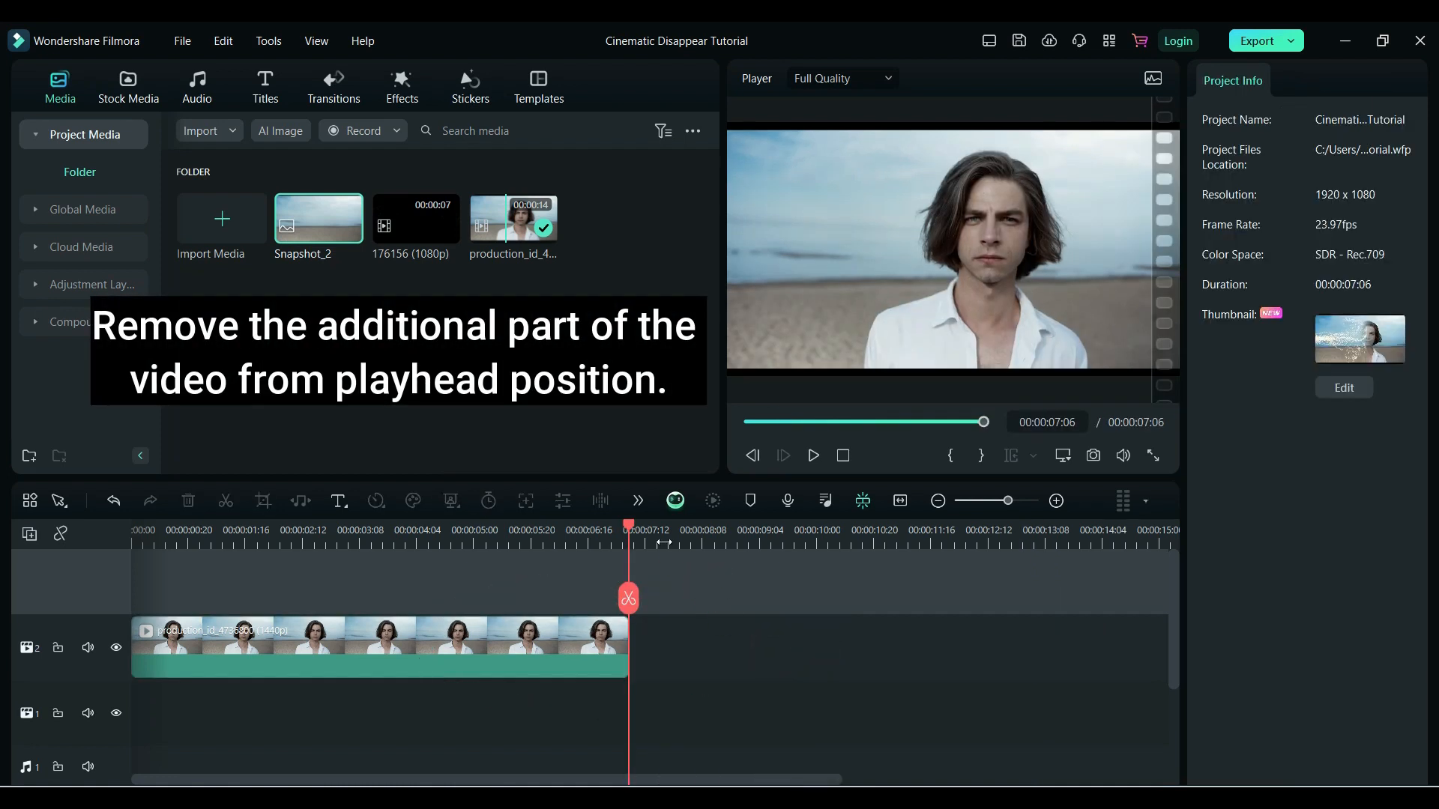
- Place Snapshot_2 at the start of track 1, beneath the man's clip
{"action": "left_click_drag", "start_coordinate": [135, 568], "coordinate": [473, 596]}
{"action": "left_click_drag", "start_coordinate": [564, 601], "coordinate": [610, 600]}
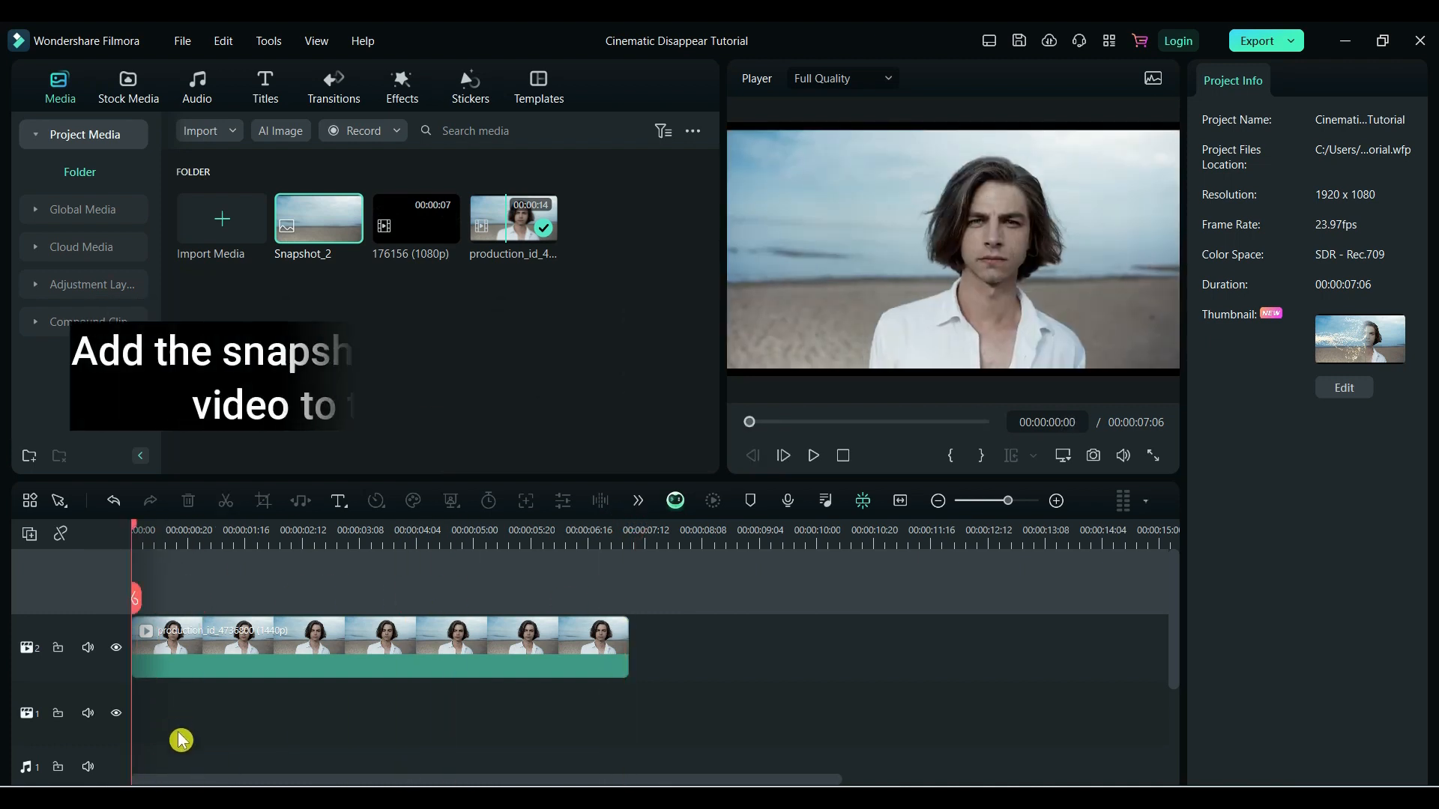
{"action": "mouse_move", "coordinate": [315, 234]}
{"action": "left_mouse_down"}
{"action": "mouse_move", "coordinate": [442, 761]}
{"action": "mouse_move", "coordinate": [139, 729]}
{"action": "left_mouse_up"}
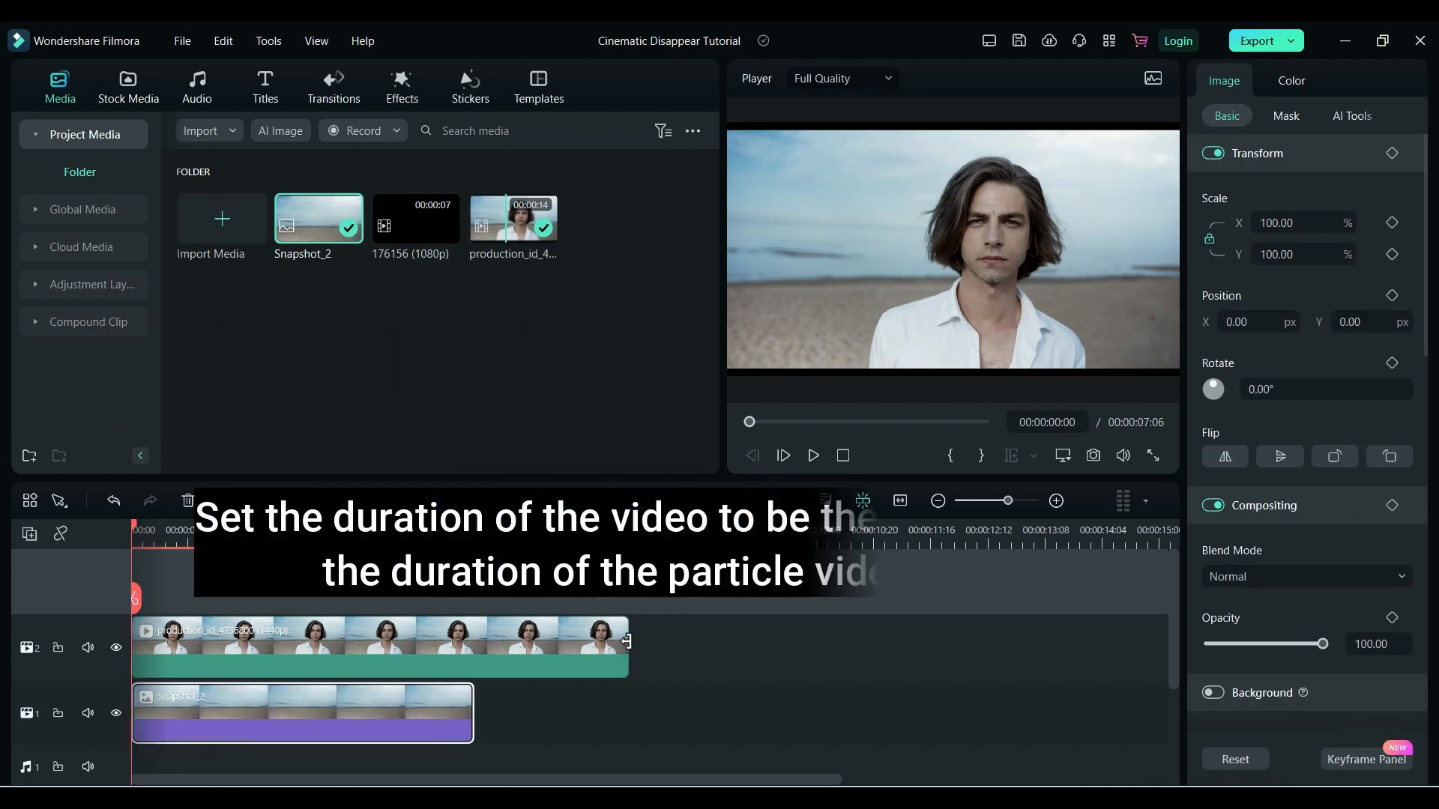
{"action": "left_click_drag", "start_coordinate": [432, 236], "coordinate": [542, 666]}
{"action": "left_click_drag", "start_coordinate": [137, 530], "coordinate": [514, 530]}
{"action": "left_click_drag", "start_coordinate": [628, 709], "coordinate": [622, 708]}
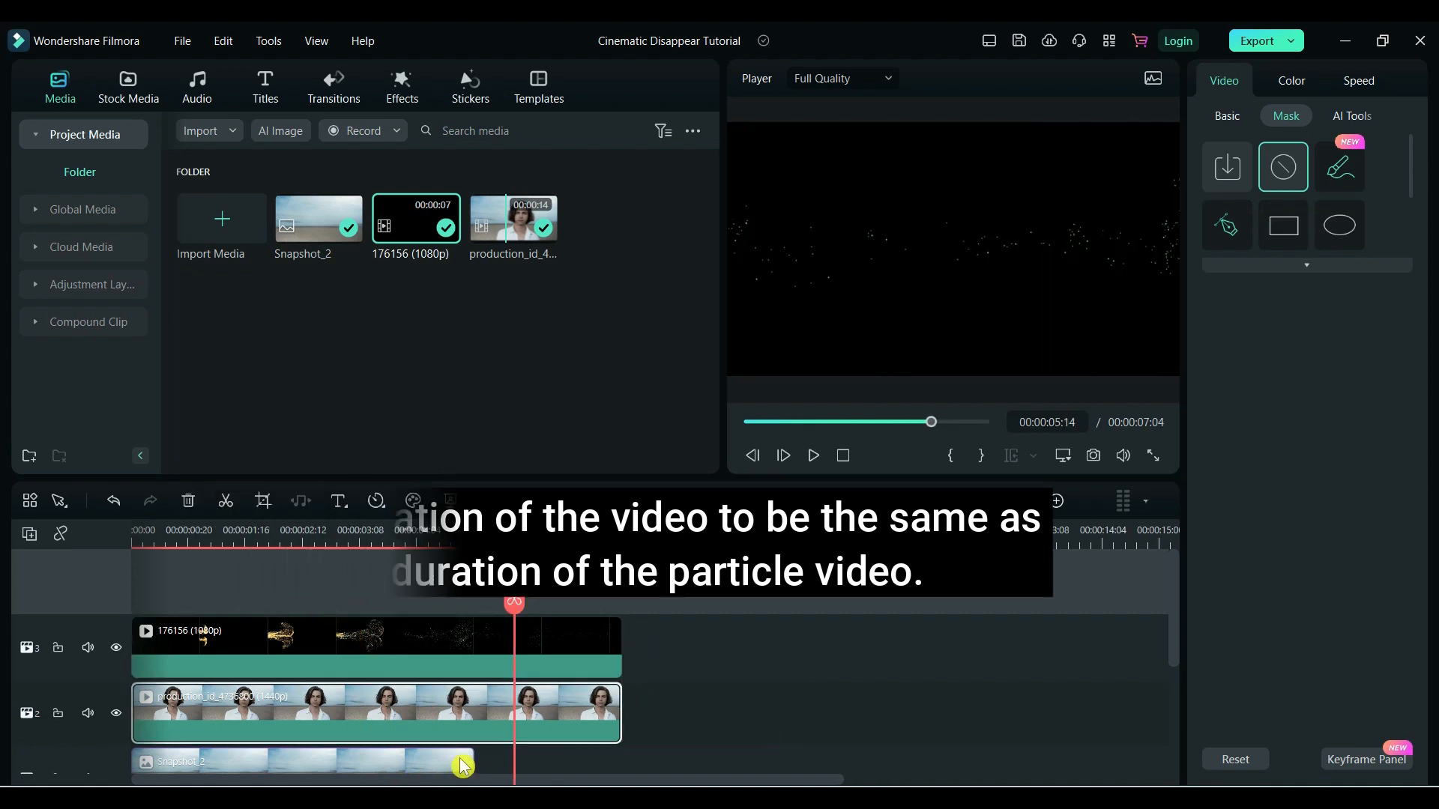
{"action": "left_click_drag", "start_coordinate": [474, 761], "coordinate": [621, 761]}
{"action": "left_click", "coordinate": [585, 654]}
{"action": "key", "text": "Delete"}
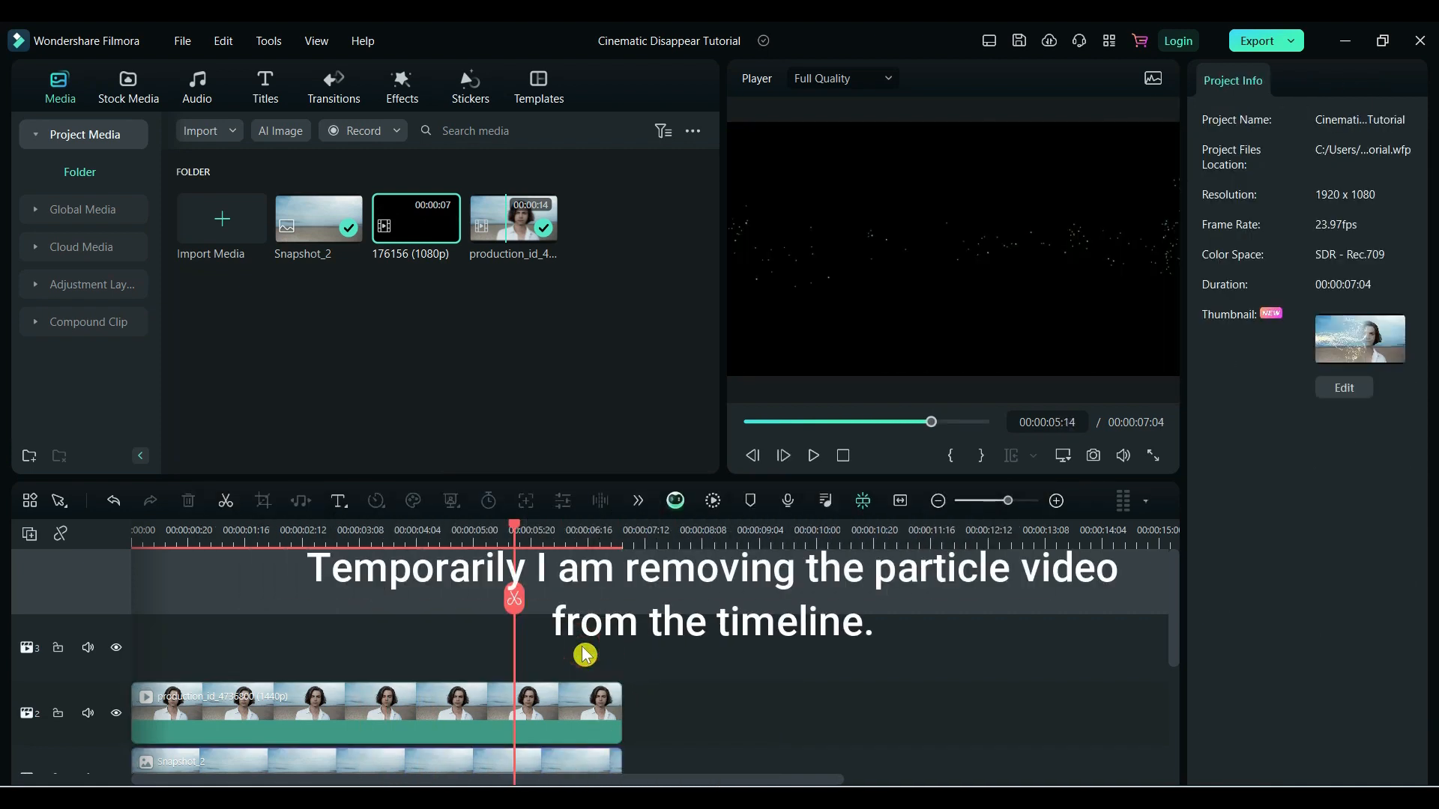
- Run Smart Cutout on the man in the production clip and save the cutout
{"action": "left_click", "coordinate": [564, 714]}
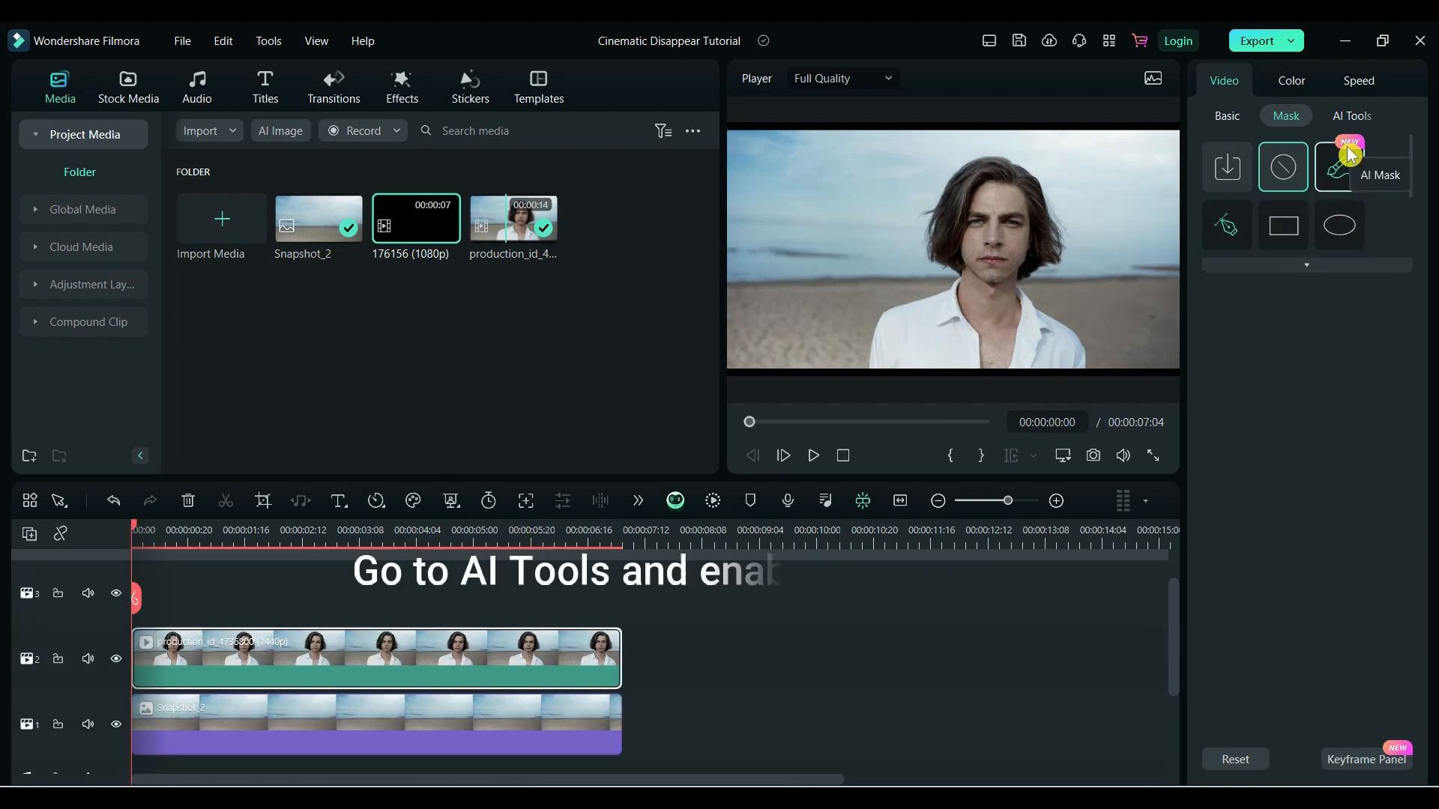
{"action": "left_click", "coordinate": [1349, 117]}
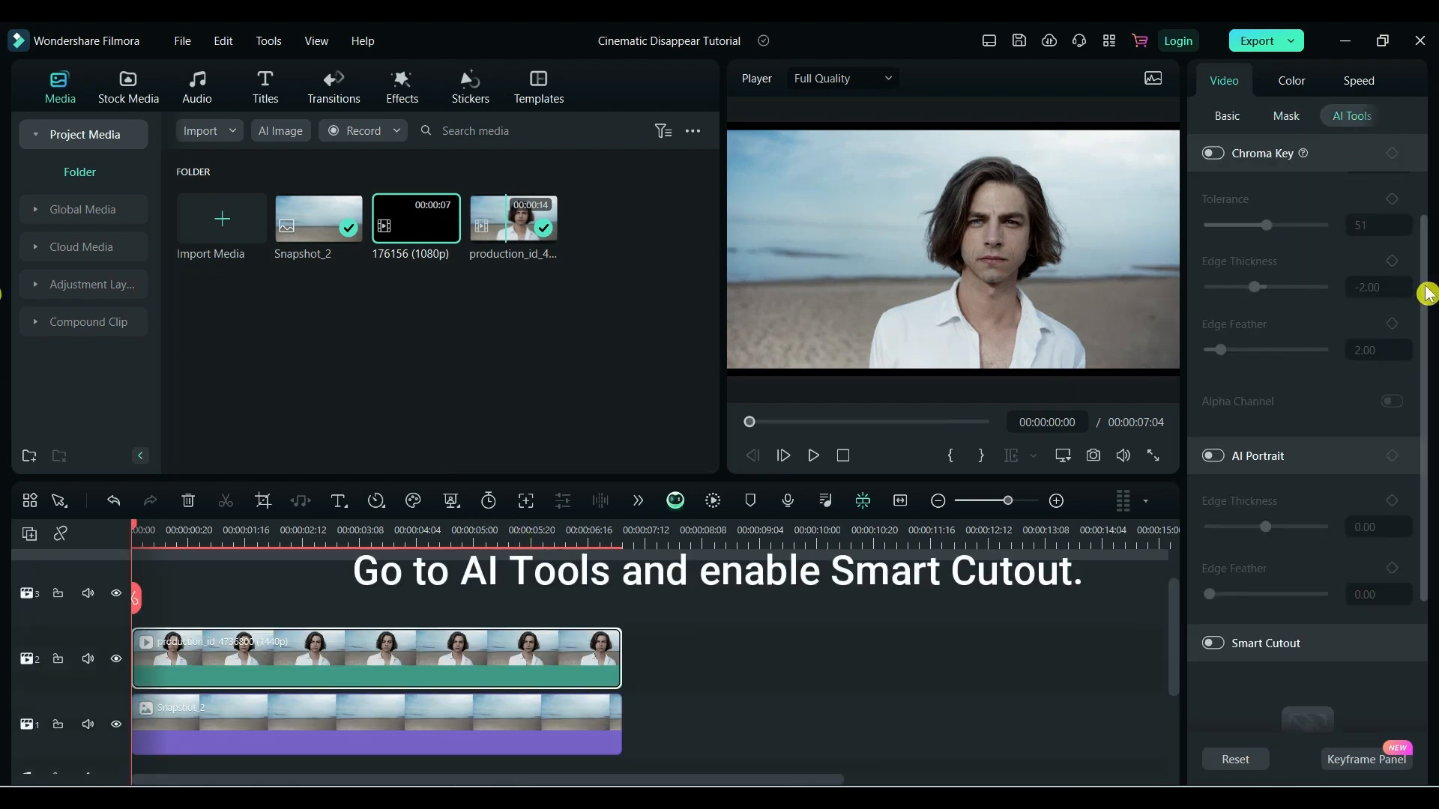
{"action": "left_click_drag", "start_coordinate": [1426, 290], "coordinate": [1426, 423]}
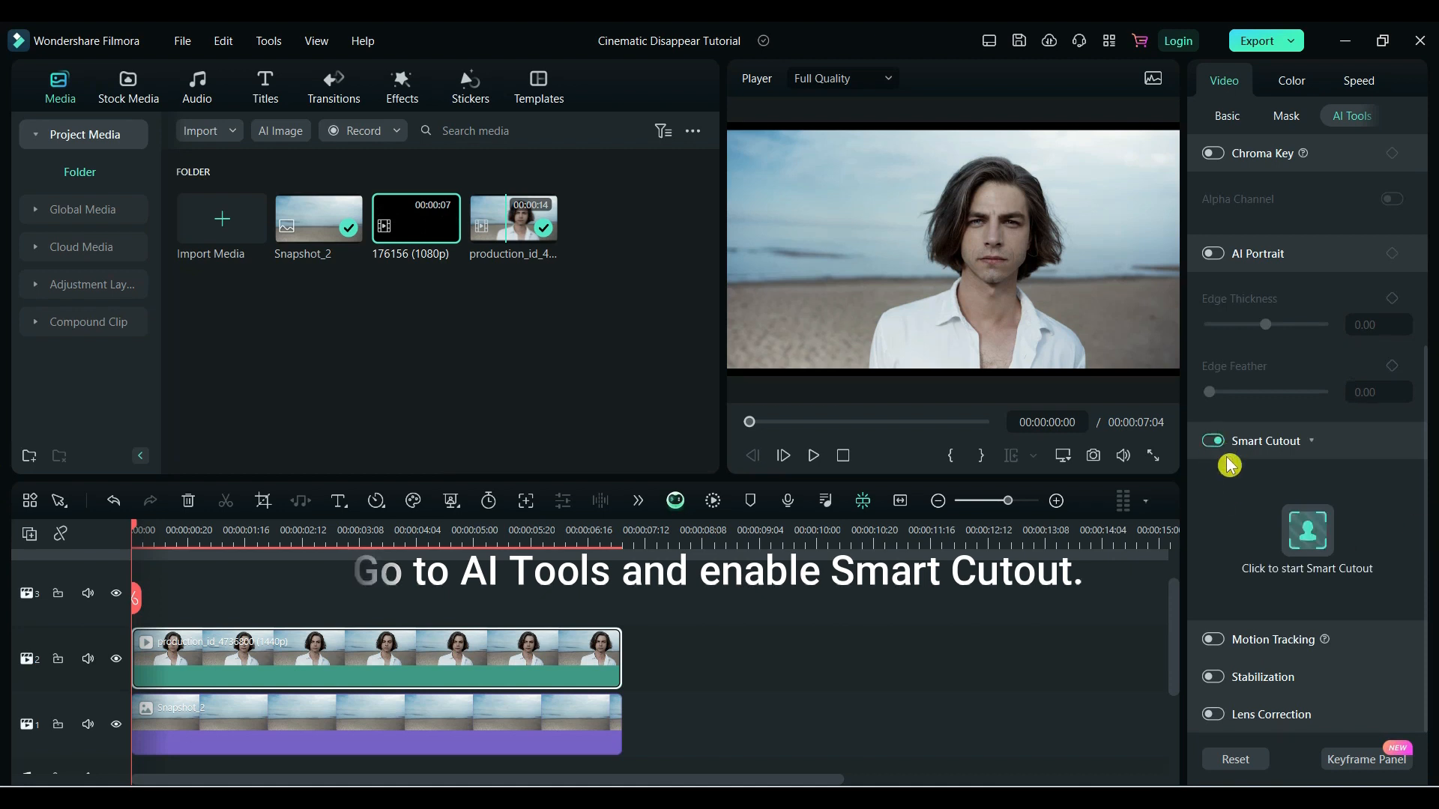
{"action": "left_click", "coordinate": [1320, 537]}
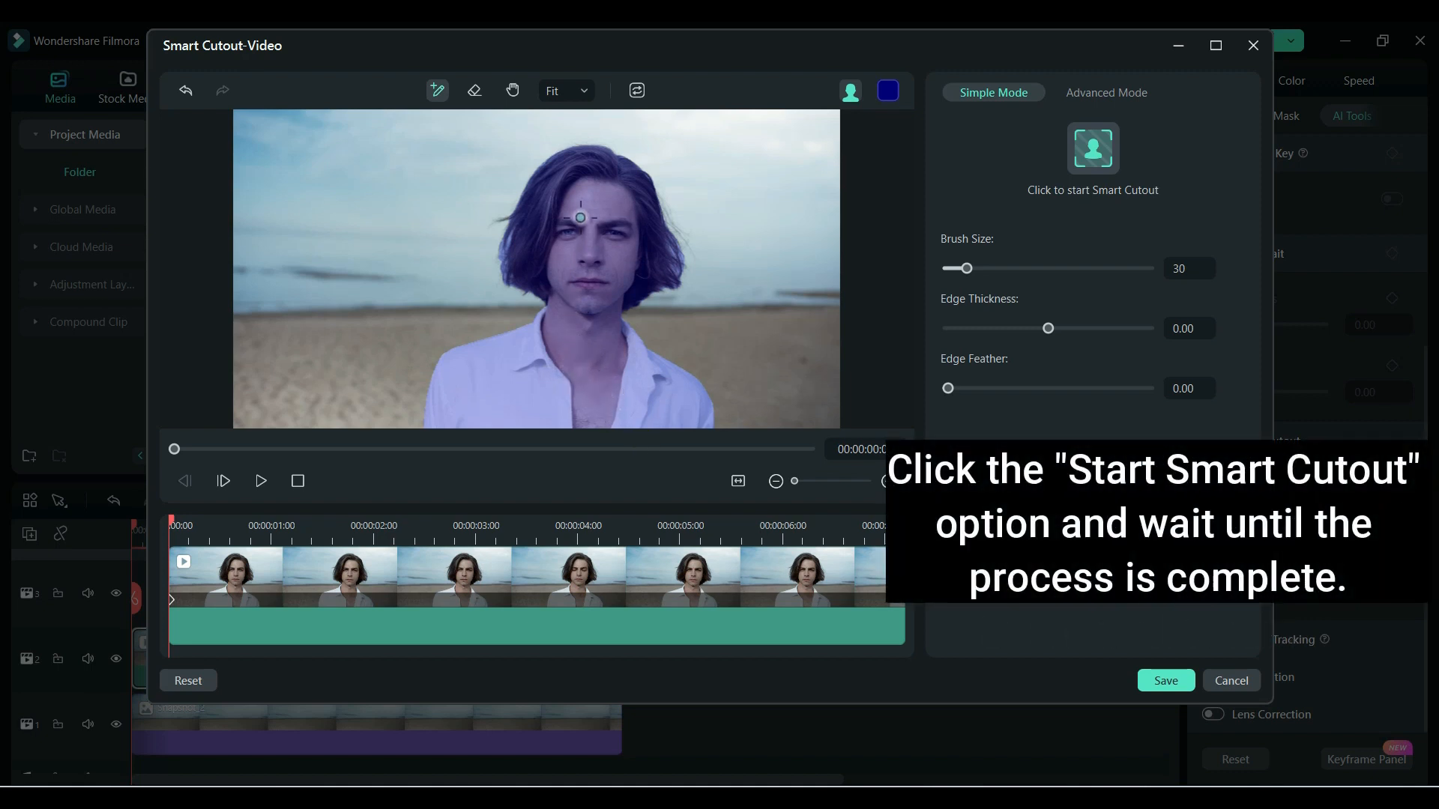
{"action": "left_click", "coordinate": [1096, 154]}
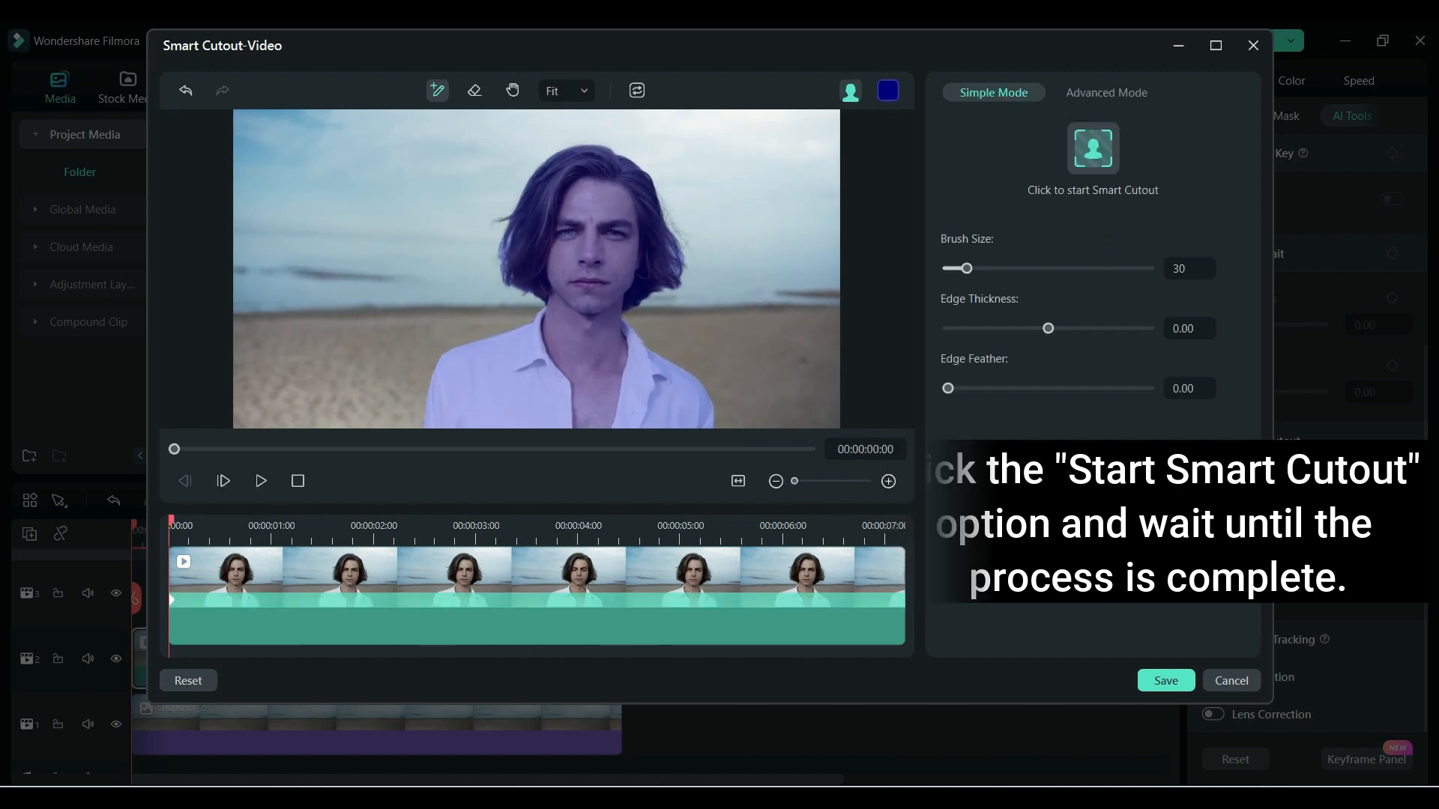
{"action": "left_click", "coordinate": [1183, 682]}
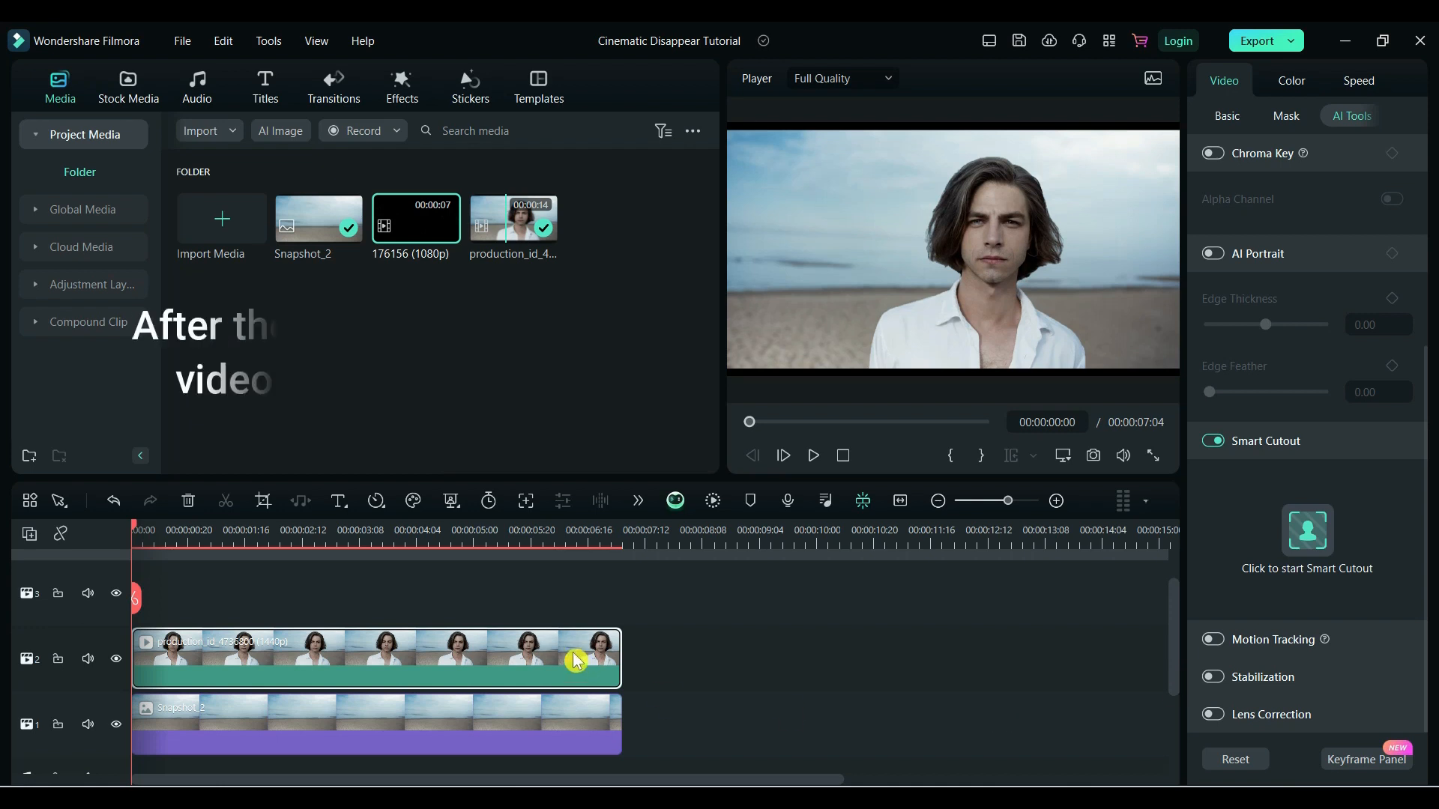
- Check the cutout by temporarily shifting the man's clip past the snapshot's end and scrubbing through it
{"action": "left_click_drag", "start_coordinate": [572, 658], "coordinate": [771, 659]}
{"action": "left_click_drag", "start_coordinate": [138, 533], "coordinate": [691, 600]}
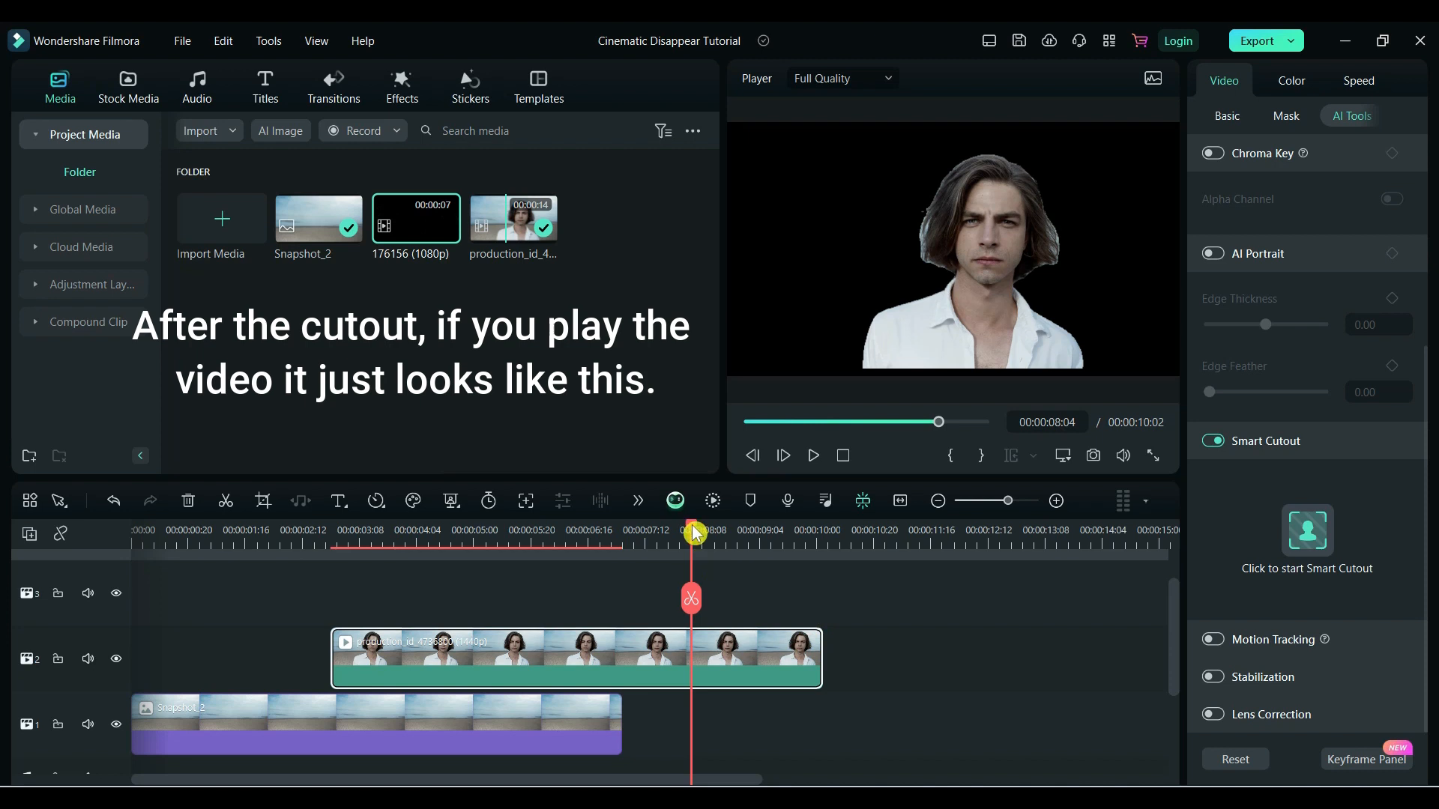
{"action": "left_click_drag", "start_coordinate": [694, 533], "coordinate": [206, 536]}
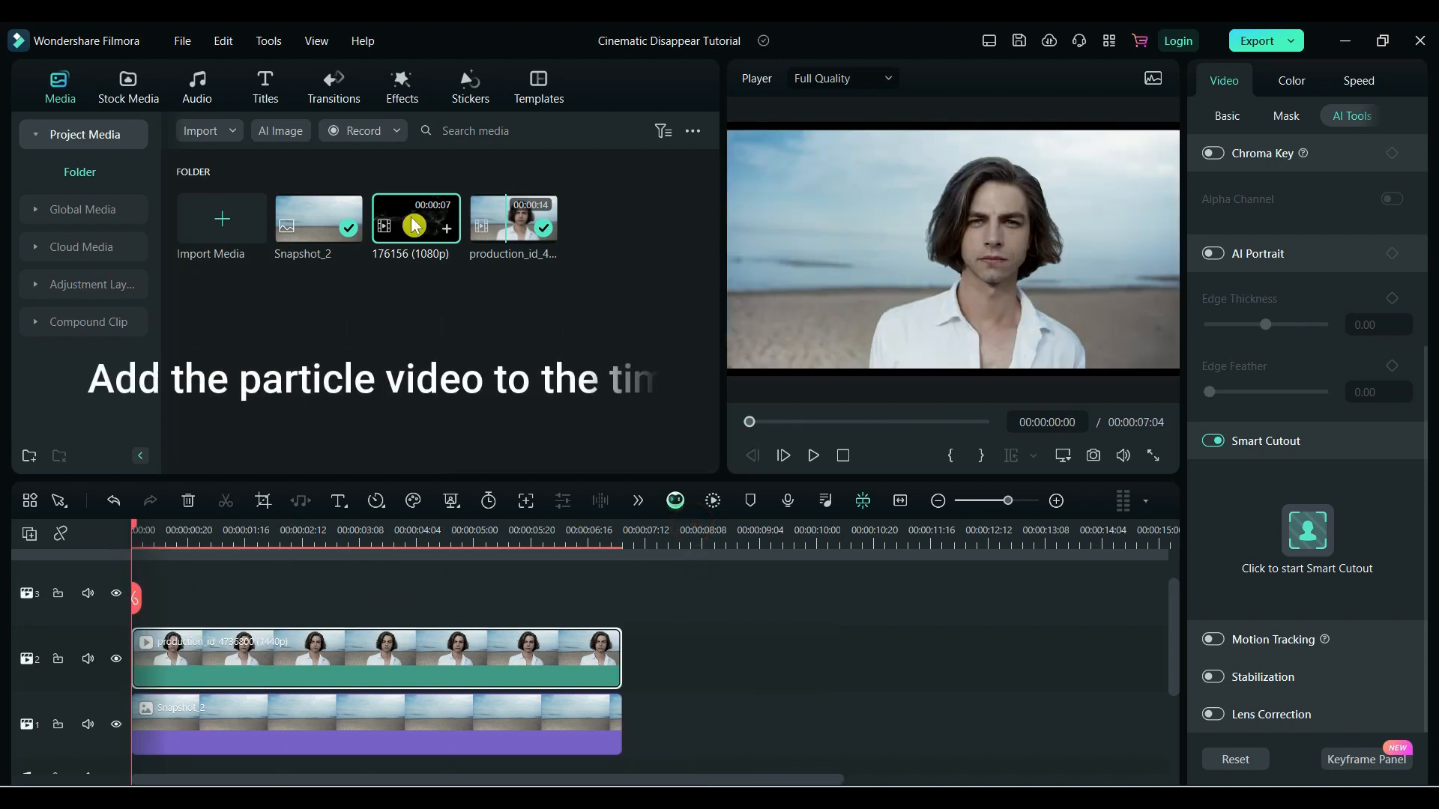
{"action": "left_click_drag", "start_coordinate": [411, 238], "coordinate": [150, 592]}
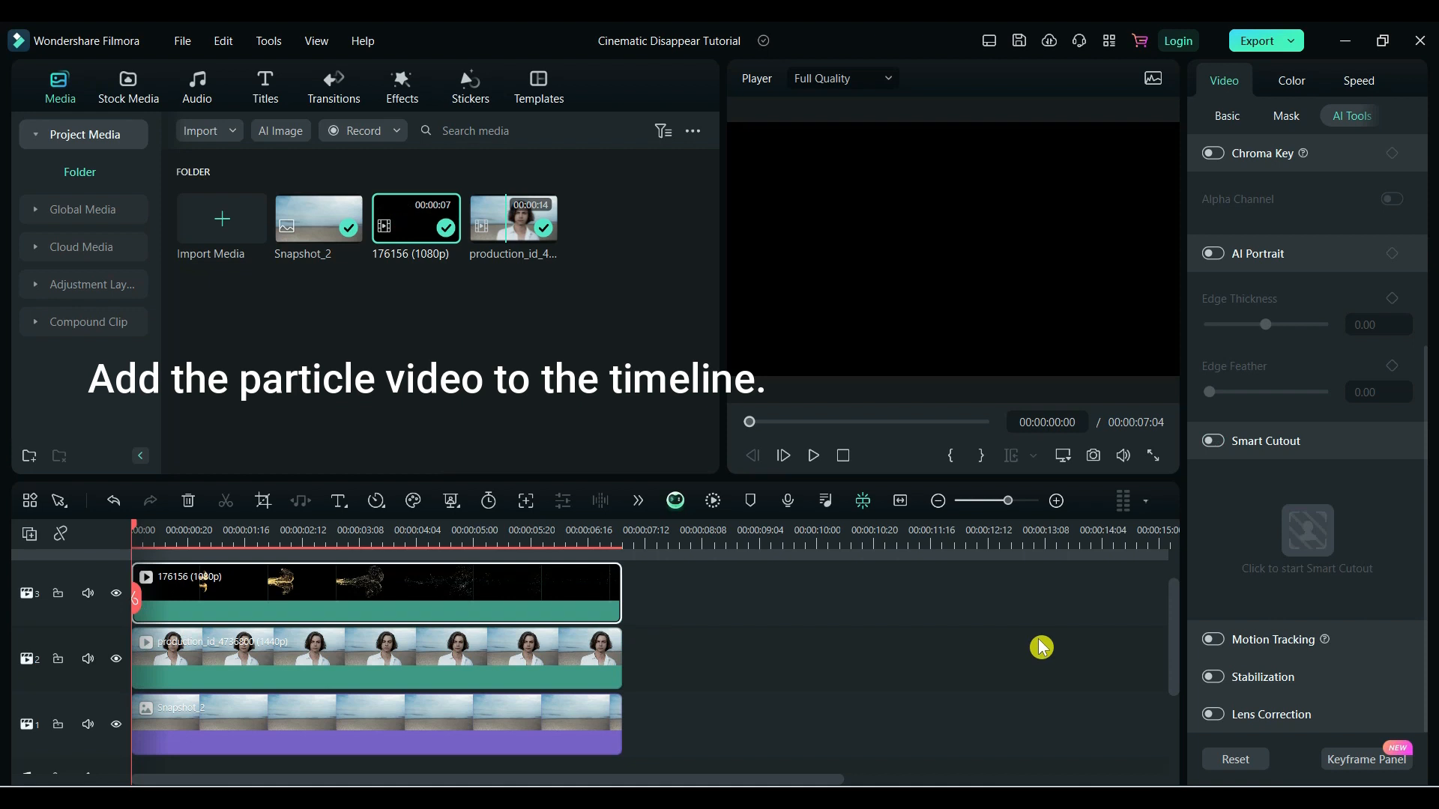
{"action": "left_click_drag", "start_coordinate": [1175, 623], "coordinate": [1177, 594]}
{"action": "left_click_drag", "start_coordinate": [144, 529], "coordinate": [116, 656]}
- Set the particle clip's blend mode to Screen
{"action": "left_click", "coordinate": [558, 651]}
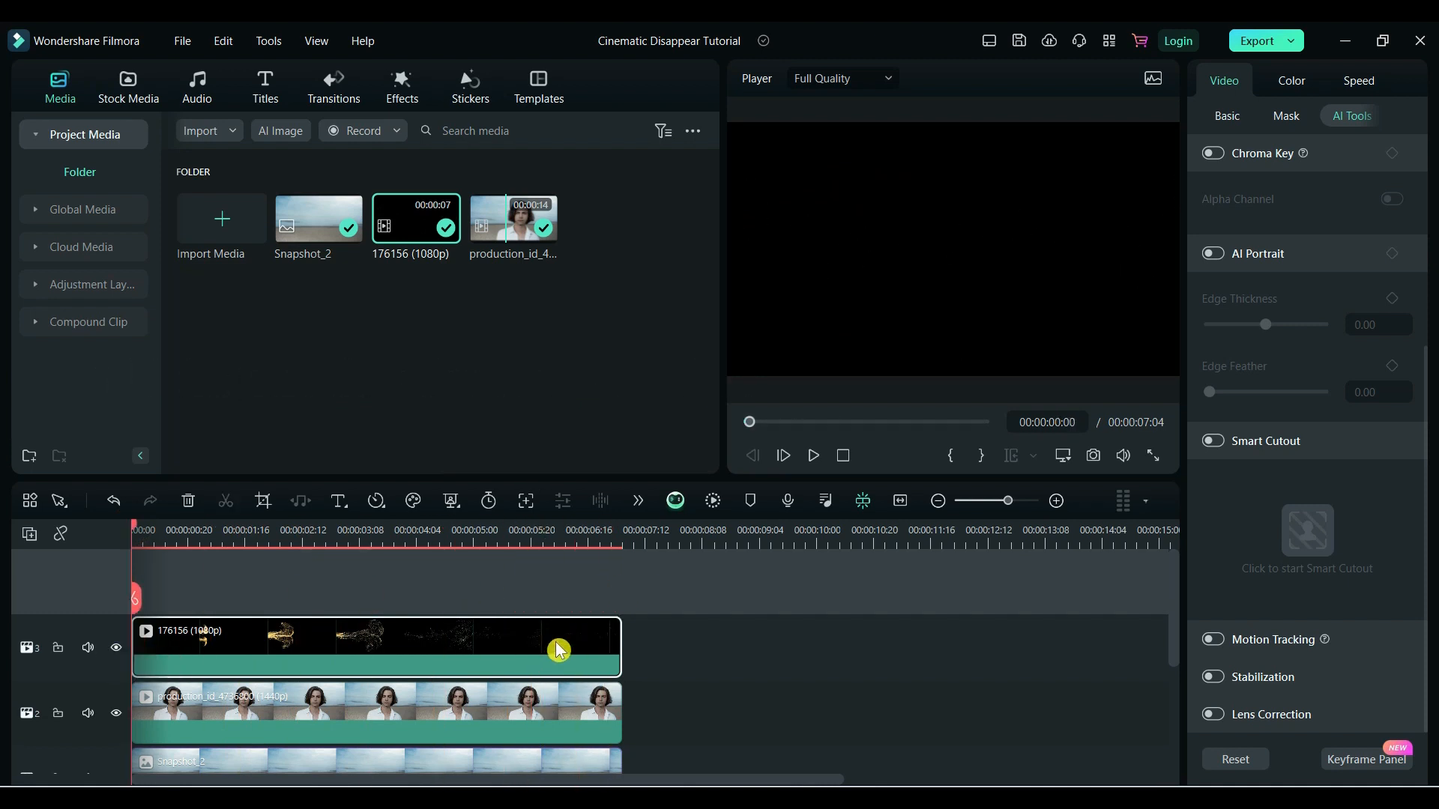
{"action": "left_click", "coordinate": [1229, 117]}
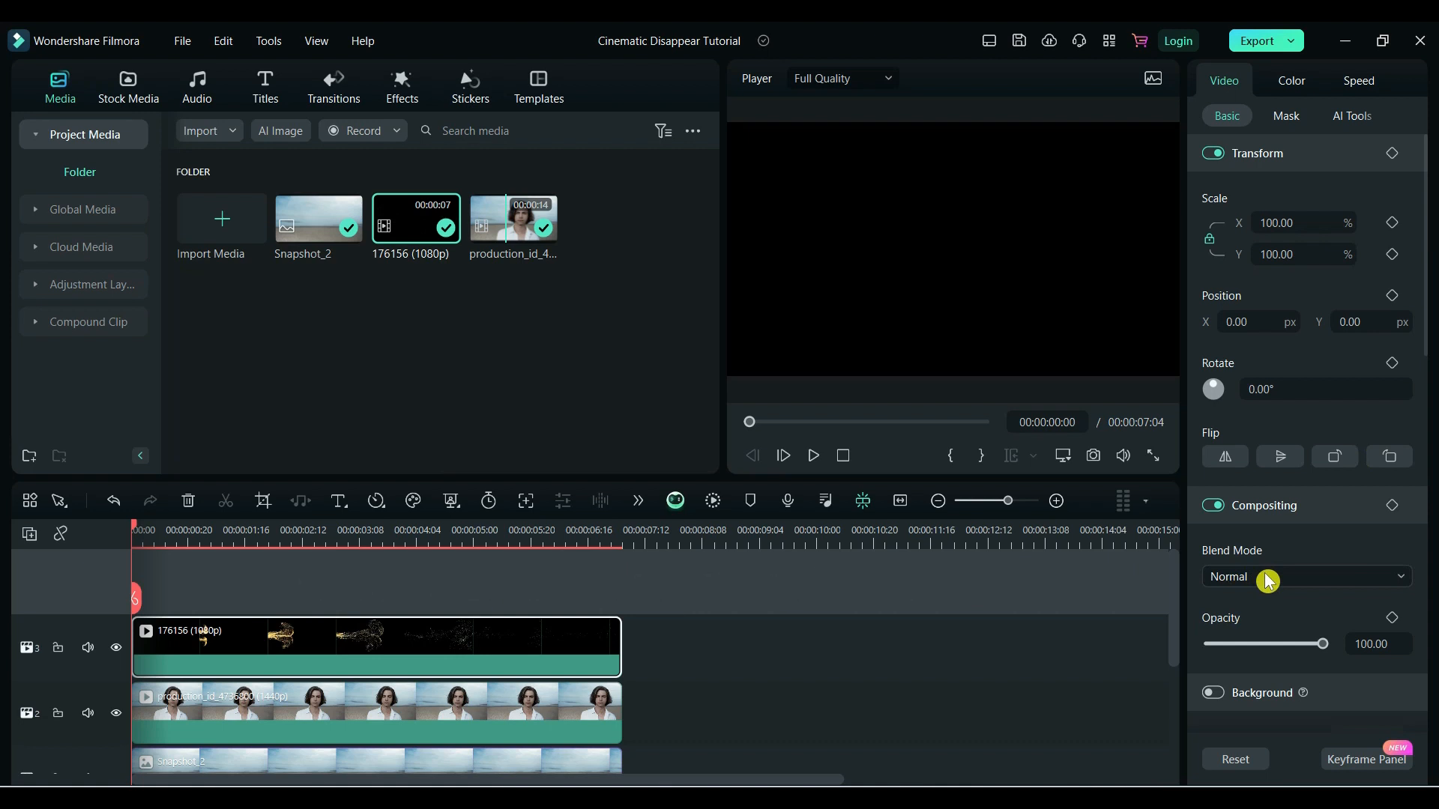
{"action": "left_click", "coordinate": [1387, 584]}
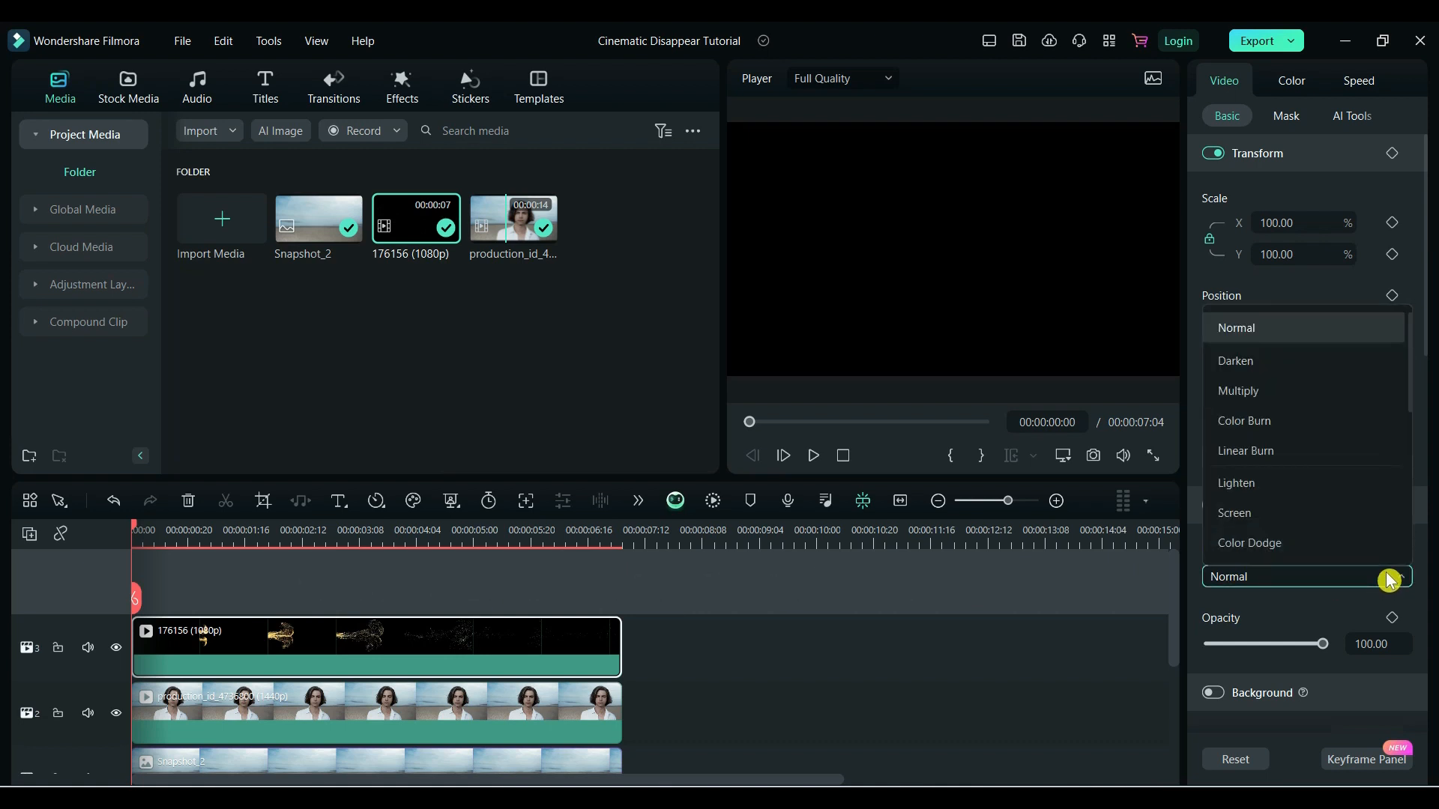
{"action": "scroll", "coordinate": [1293, 526], "scroll_direction": "down", "scroll_amount": 1}
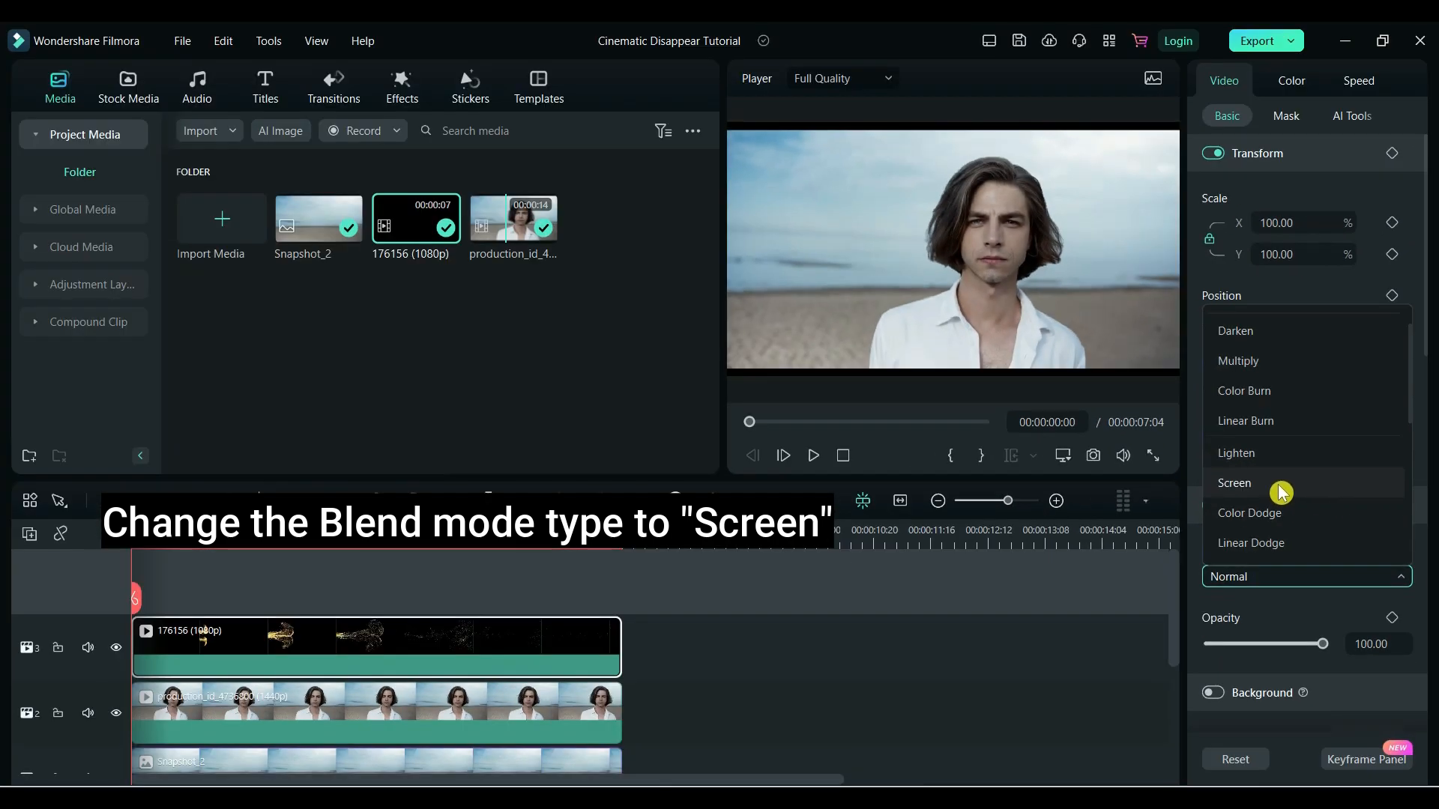
{"action": "left_click", "coordinate": [1234, 483]}
- Move the playhead to 00:00:01:18 and lock the particle video's track
{"action": "left_click_drag", "start_coordinate": [133, 597], "coordinate": [343, 590]}
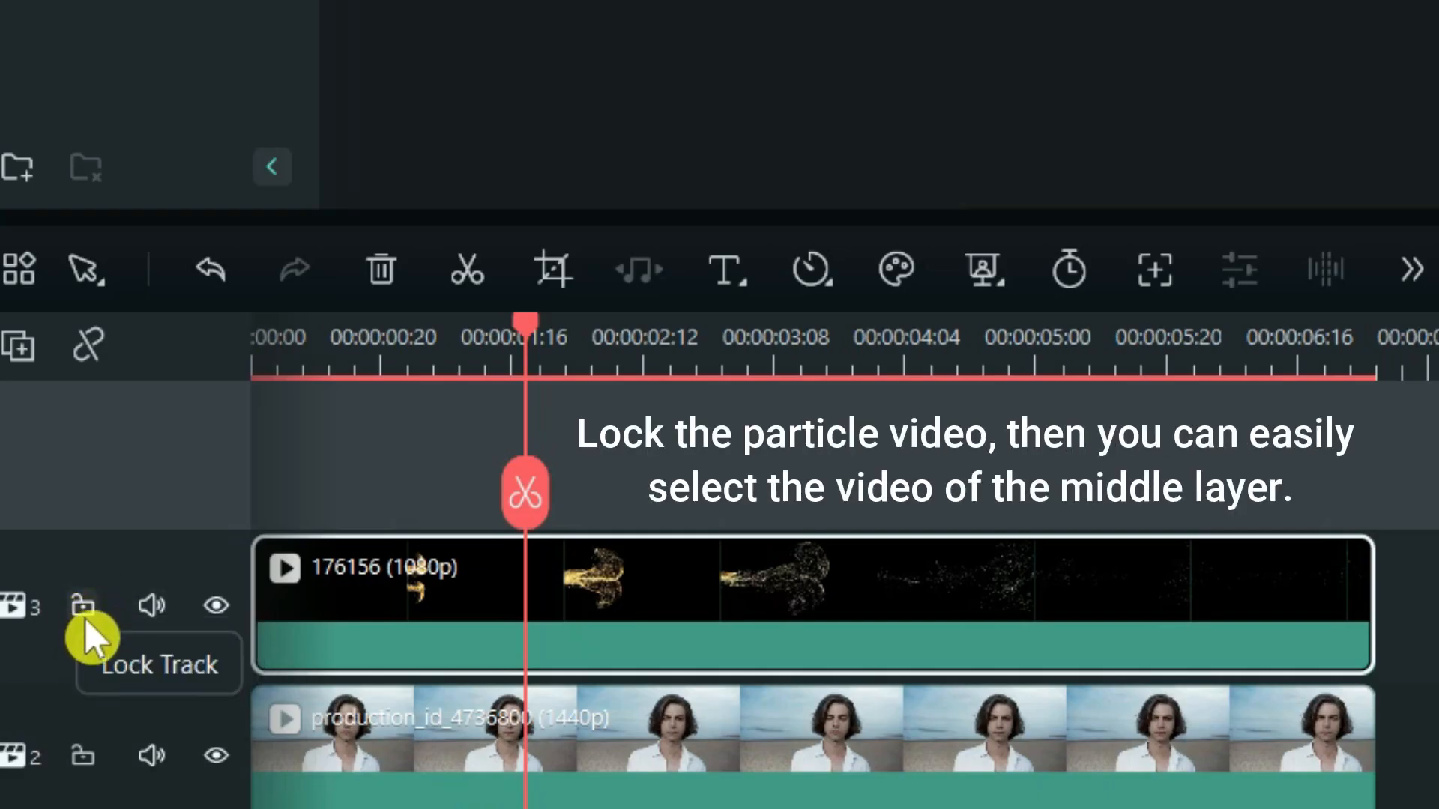
{"action": "left_click", "coordinate": [84, 616]}
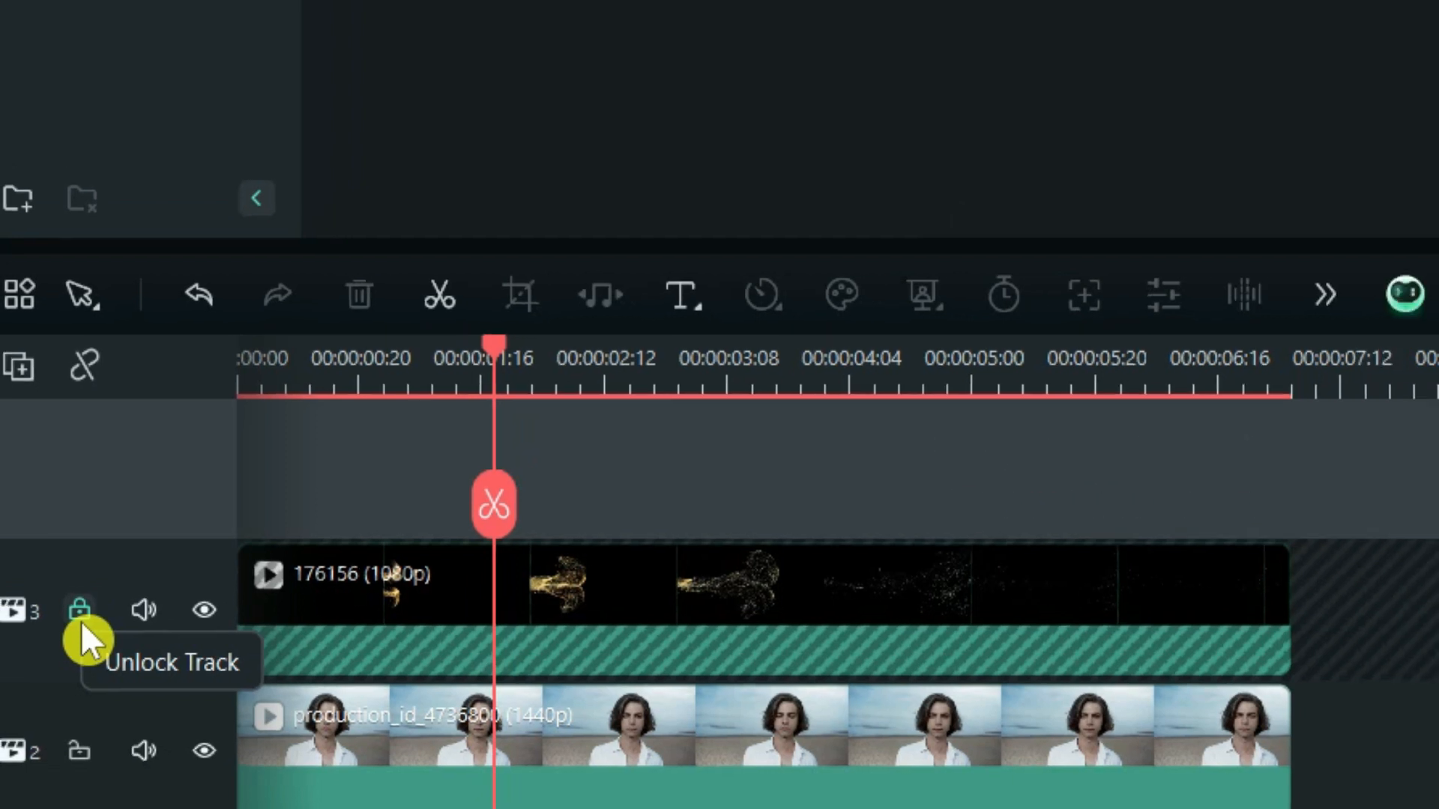
- Apply a Linear mask to the man's clip and add its first mask keyframe at 00:00:01:18
{"action": "left_click", "coordinate": [579, 757]}
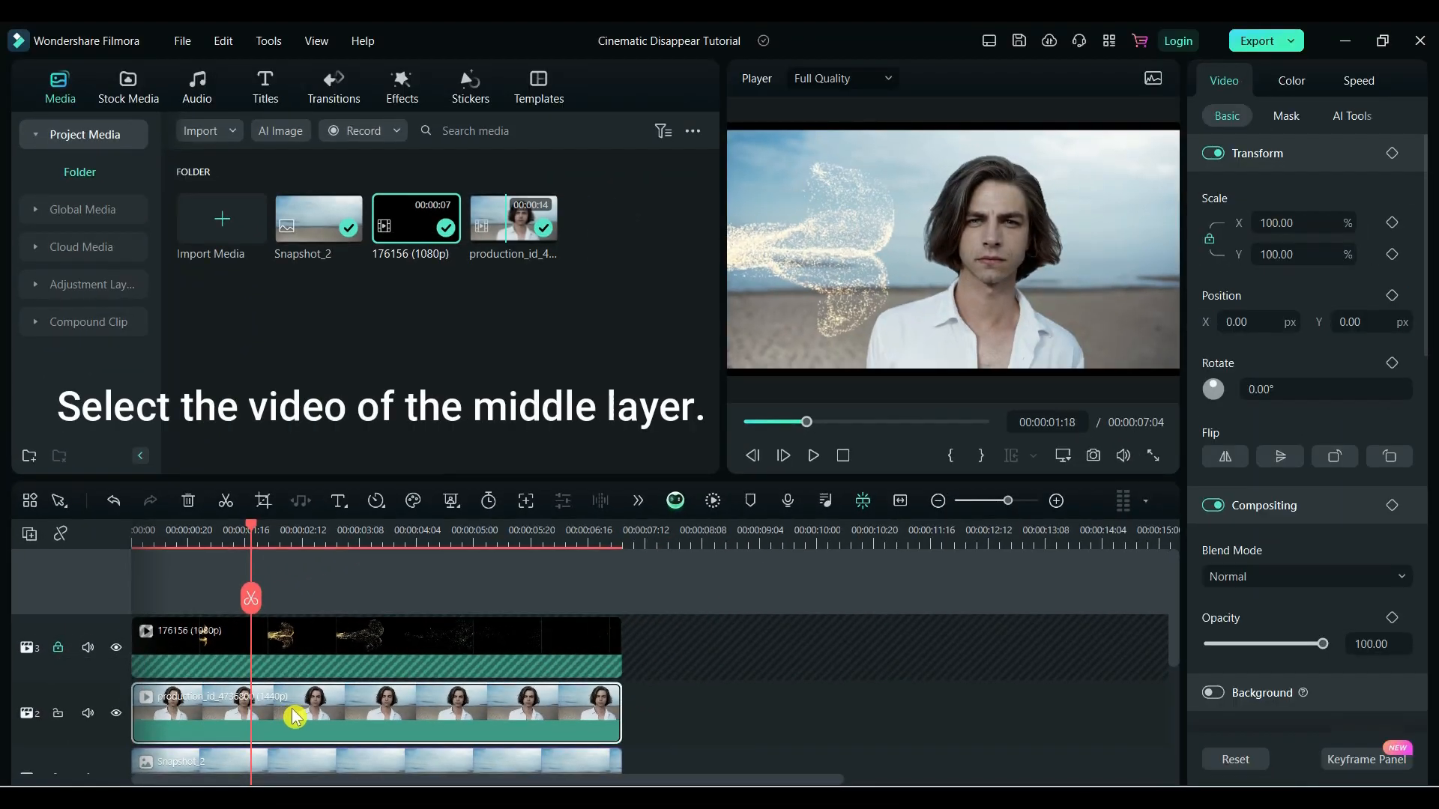
{"action": "left_click", "coordinate": [1281, 117]}
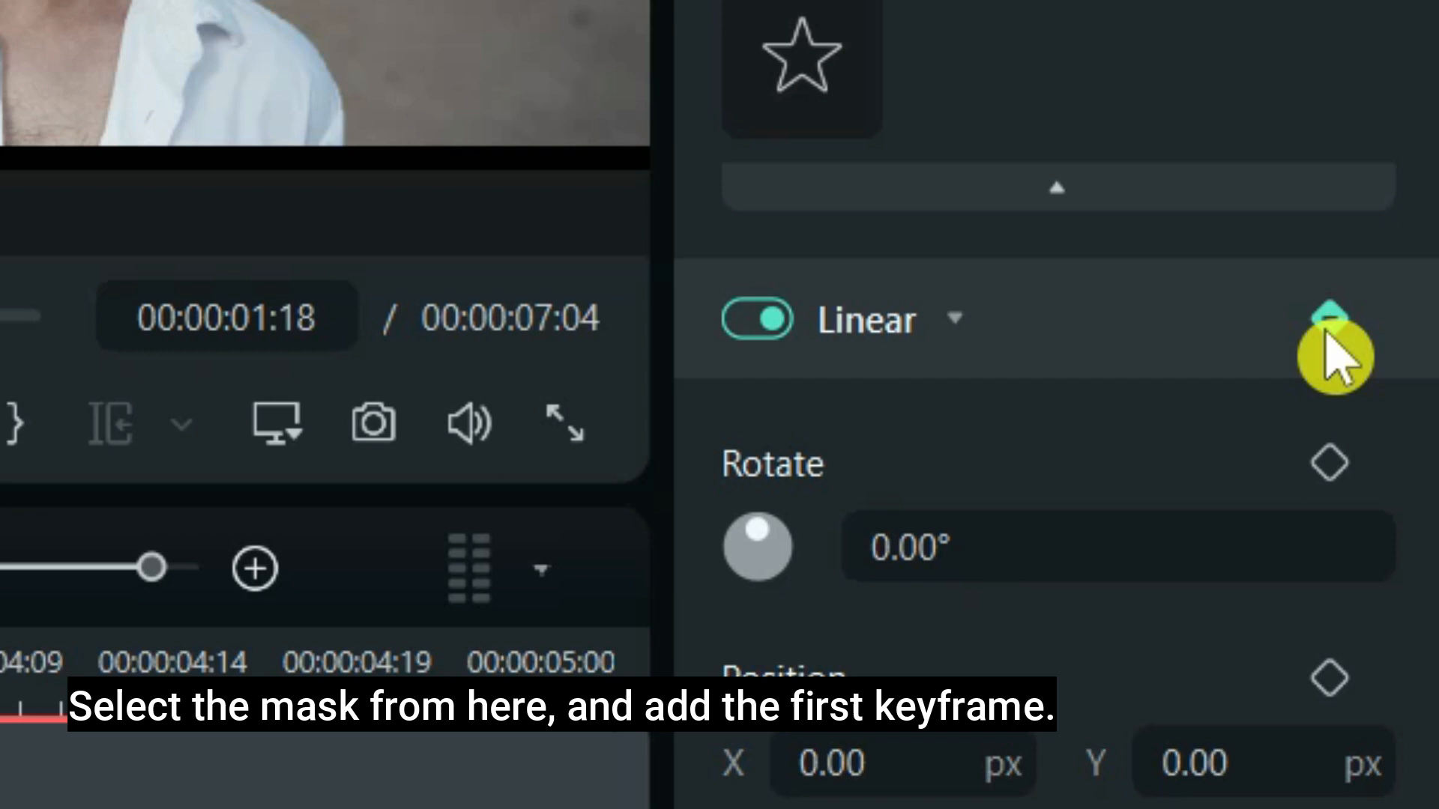
{"action": "left_click", "coordinate": [1392, 424]}
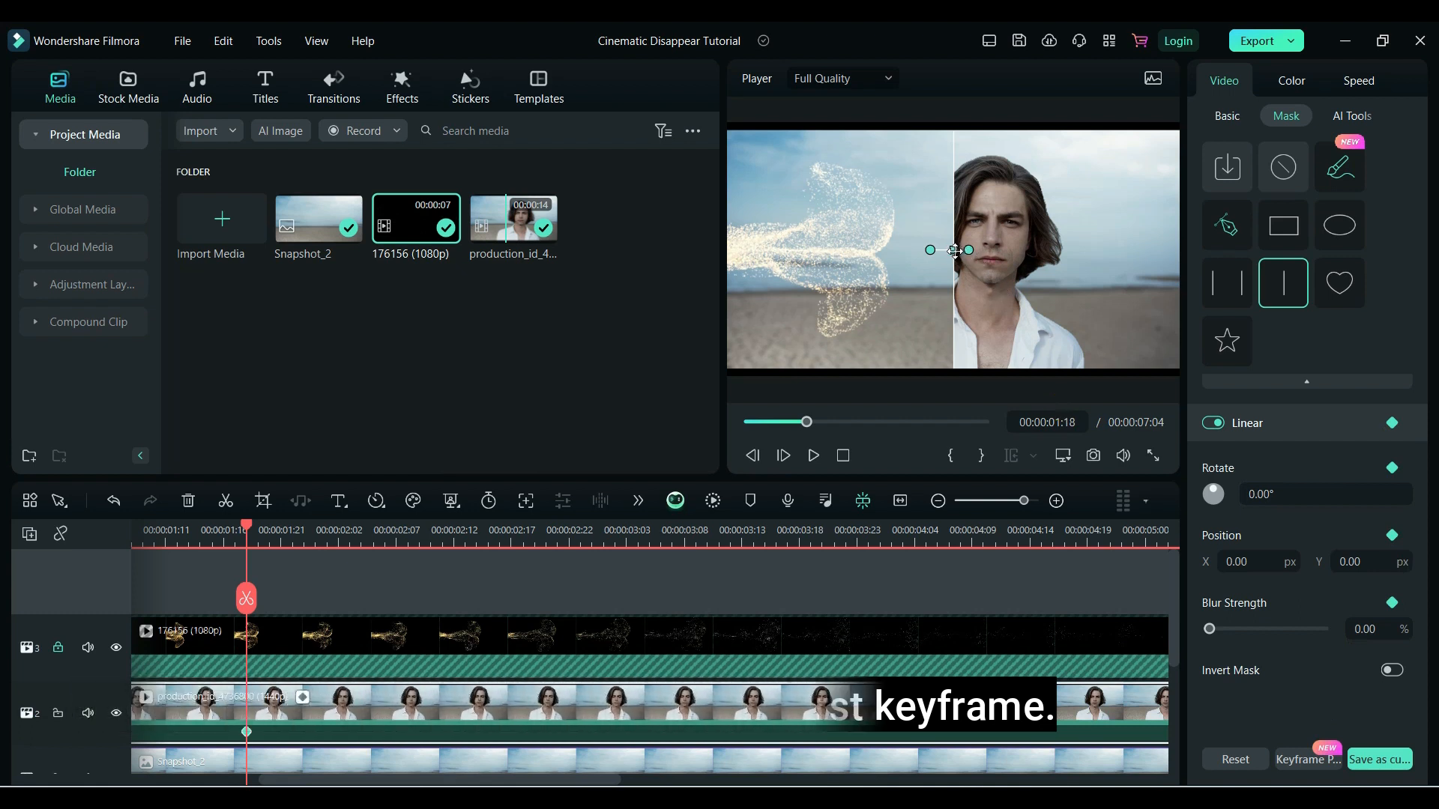
- Position the Linear mask at about X -264.28, Y -54.35 px beside the man, with 11.40° rotation and 30% blur strength
{"action": "left_click_drag", "start_coordinate": [955, 252], "coordinate": [850, 252]}
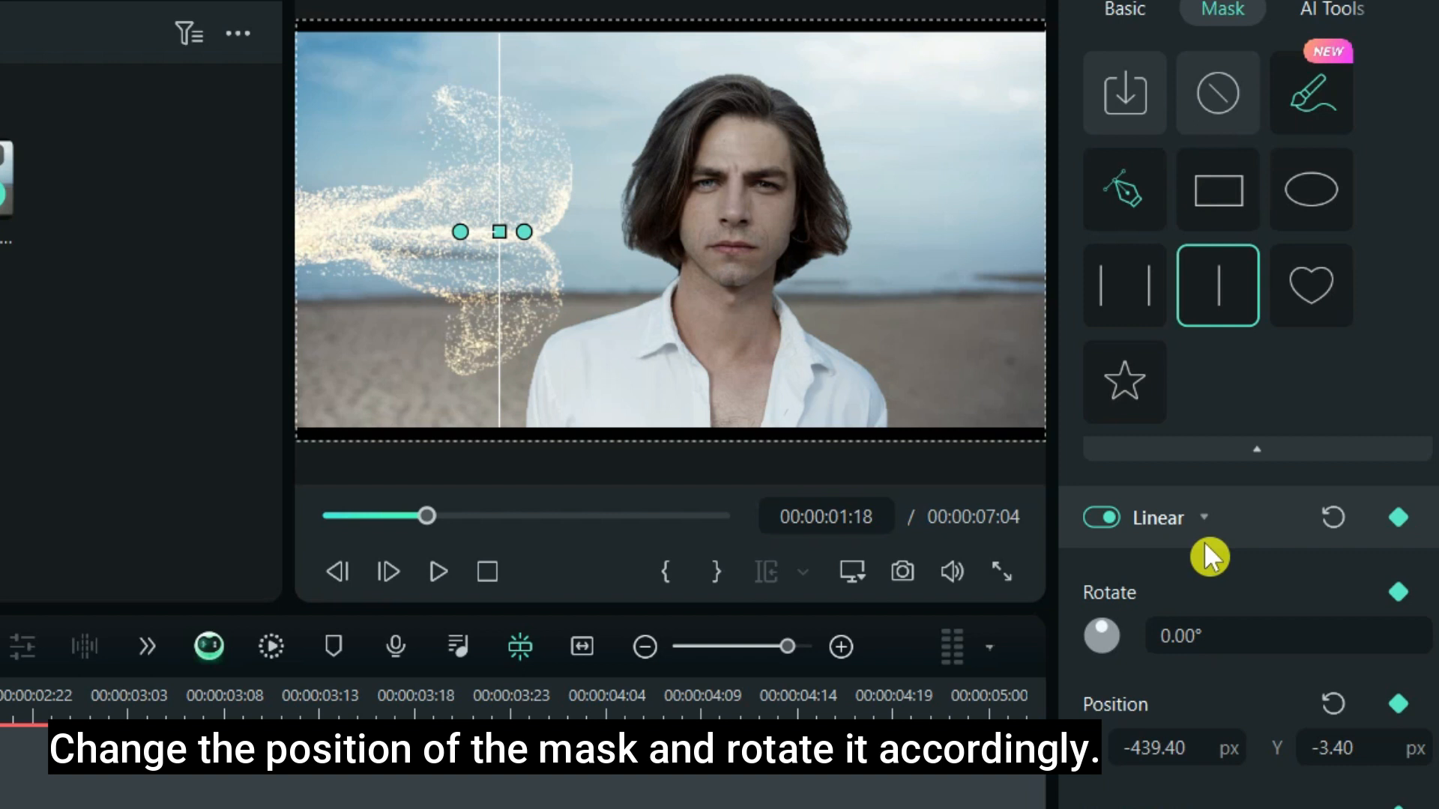
{"action": "left_click_drag", "start_coordinate": [460, 231], "coordinate": [570, 250]}
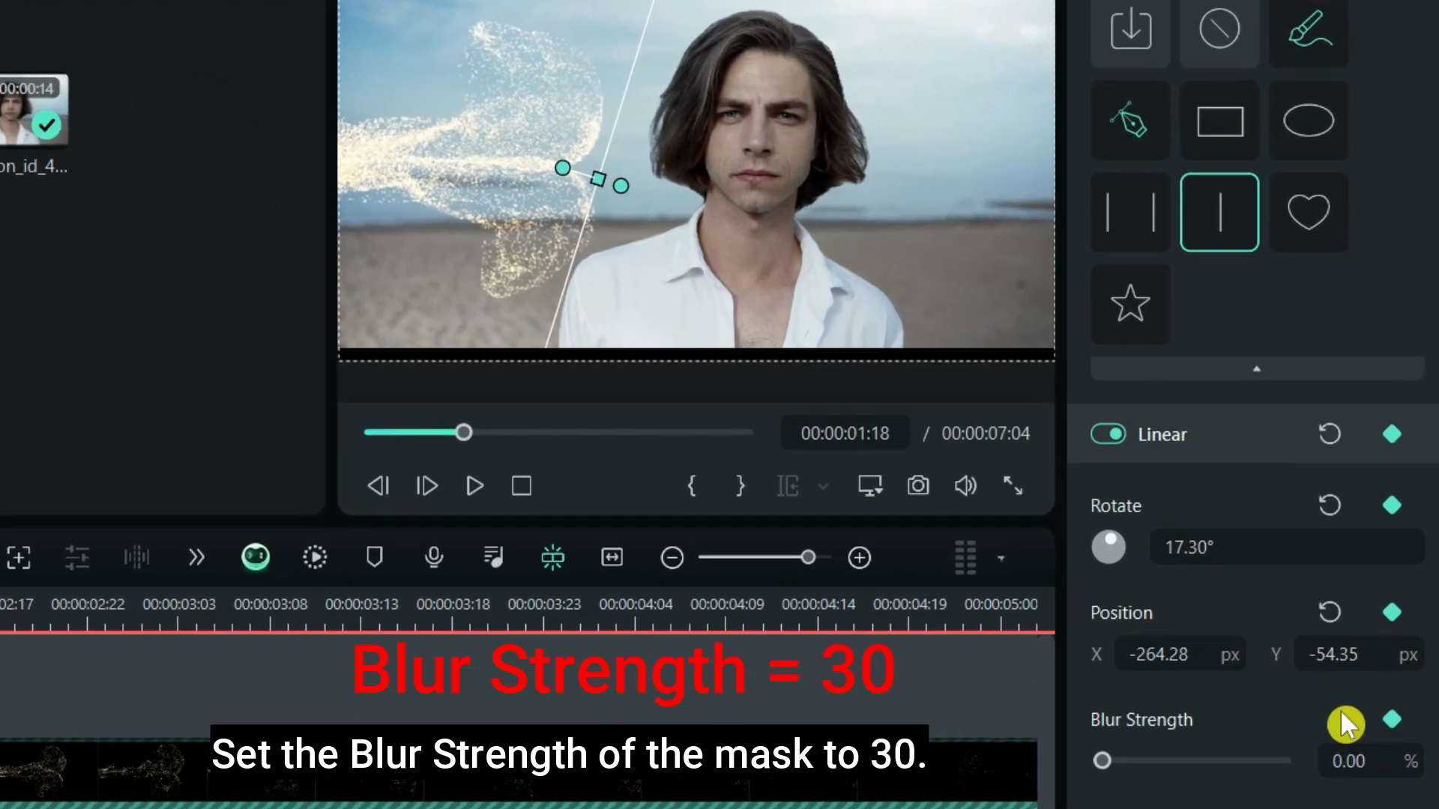
{"action": "left_click_drag", "start_coordinate": [1101, 760], "coordinate": [1153, 768]}
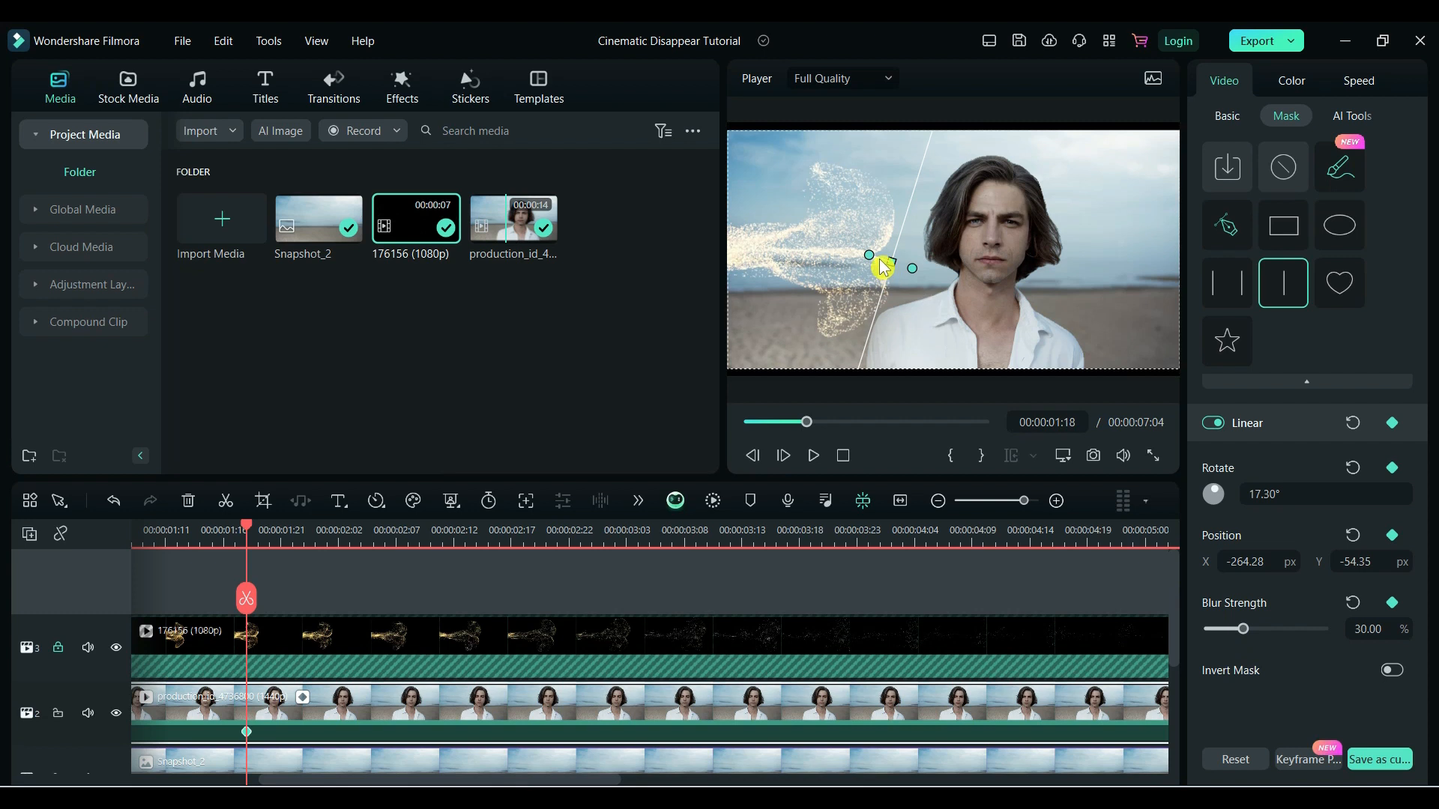
{"action": "left_click_drag", "start_coordinate": [856, 248], "coordinate": [856, 256]}
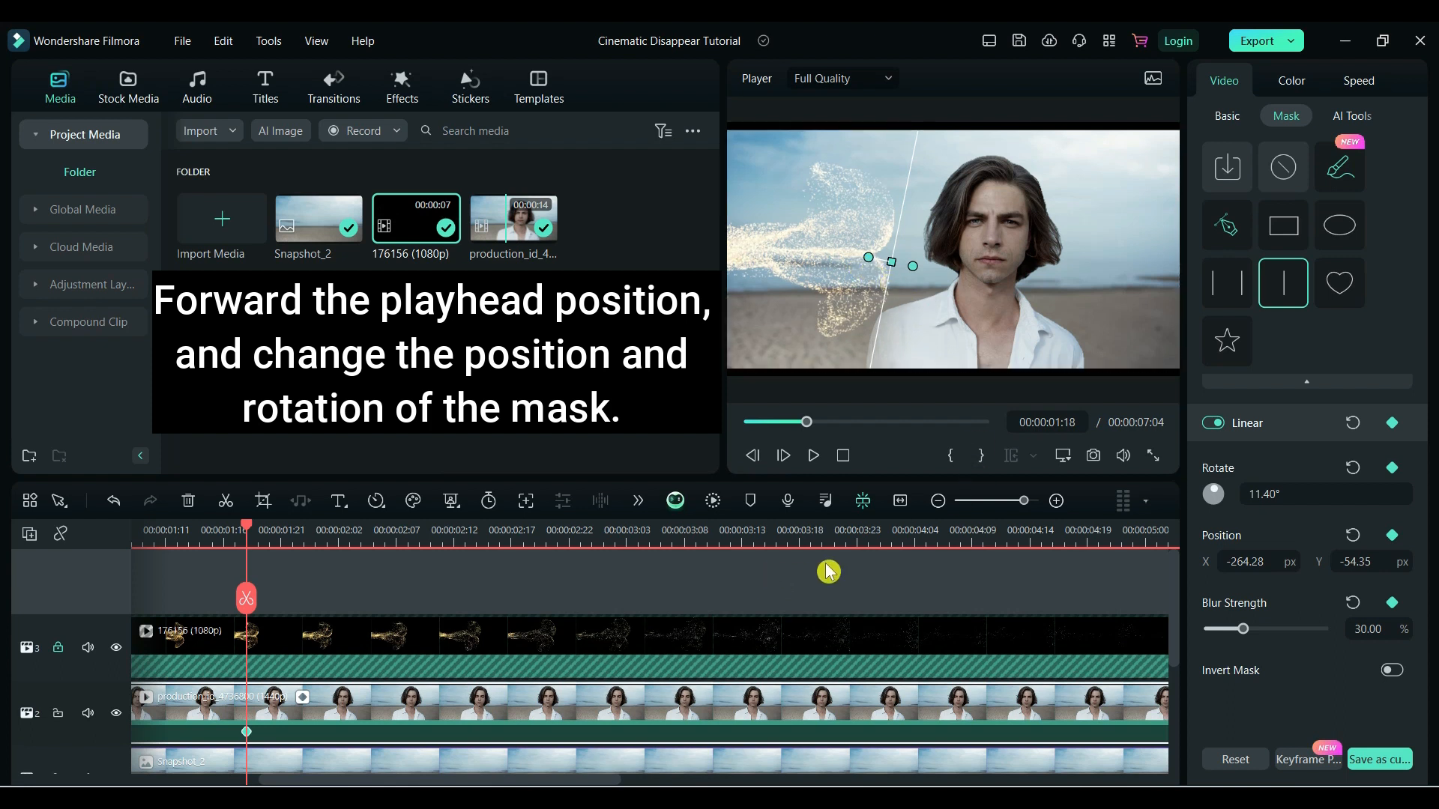
- Keyframe the mask across the man following the particles from 00:00:01:18 to 00:00:03:04, ending near X 687.76, Y -115.49 px with 10.85° rotation
{"action": "left_click", "coordinate": [782, 459]}
{"action": "left_click", "coordinate": [885, 319]}
{"action": "left_click", "coordinate": [783, 456]}
{"action": "left_click_drag", "start_coordinate": [902, 260], "coordinate": [968, 260]}
{"action": "left_click", "coordinate": [783, 456]}
{"action": "left_click", "coordinate": [919, 282]}
{"action": "left_click", "coordinate": [783, 458]}
{"action": "left_click", "coordinate": [784, 456]}
{"action": "left_click", "coordinate": [783, 456]}
{"action": "left_click", "coordinate": [783, 456]}
{"action": "left_click", "coordinate": [784, 457]}
{"action": "left_click", "coordinate": [785, 458]}
{"action": "left_click", "coordinate": [783, 456]}
{"action": "left_click", "coordinate": [783, 456]}
{"action": "left_click", "coordinate": [784, 455]}
{"action": "left_click_drag", "start_coordinate": [969, 260], "coordinate": [1116, 276]}
{"action": "left_click", "coordinate": [783, 456]}
{"action": "left_click", "coordinate": [784, 456]}
{"action": "left_click", "coordinate": [783, 456]}
{"action": "left_click", "coordinate": [783, 456]}
{"action": "left_click", "coordinate": [783, 456]}
{"action": "left_click", "coordinate": [783, 456]}
{"action": "left_click", "coordinate": [783, 456]}
{"action": "left_click", "coordinate": [784, 455]}
{"action": "left_click", "coordinate": [783, 455]}
{"action": "left_click", "coordinate": [783, 456]}
{"action": "left_click", "coordinate": [783, 456]}
{"action": "left_click", "coordinate": [783, 456]}
{"action": "left_click", "coordinate": [783, 456]}
{"action": "left_click", "coordinate": [783, 456]}
{"action": "left_click", "coordinate": [784, 456]}
{"action": "left_click", "coordinate": [783, 455]}
{"action": "double_click", "coordinate": [783, 456]}
{"action": "double_click", "coordinate": [783, 456]}
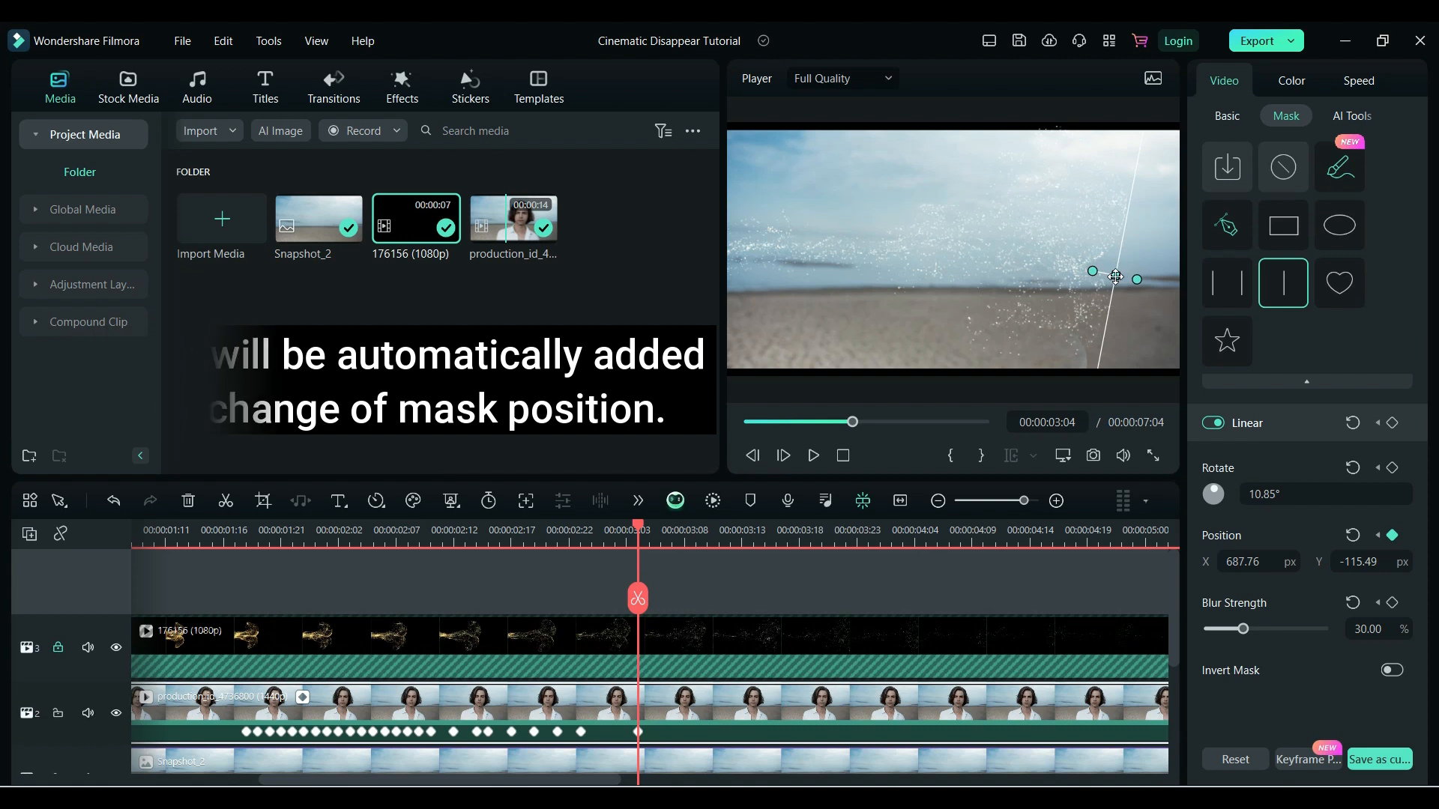
- Advance two frames to 00:00:03:06 and move the mask to about X 780.10, Y -125.68 px
{"action": "left_click", "coordinate": [783, 456]}
{"action": "left_click", "coordinate": [783, 456]}
{"action": "left_click_drag", "start_coordinate": [1116, 276], "coordinate": [1136, 277]}
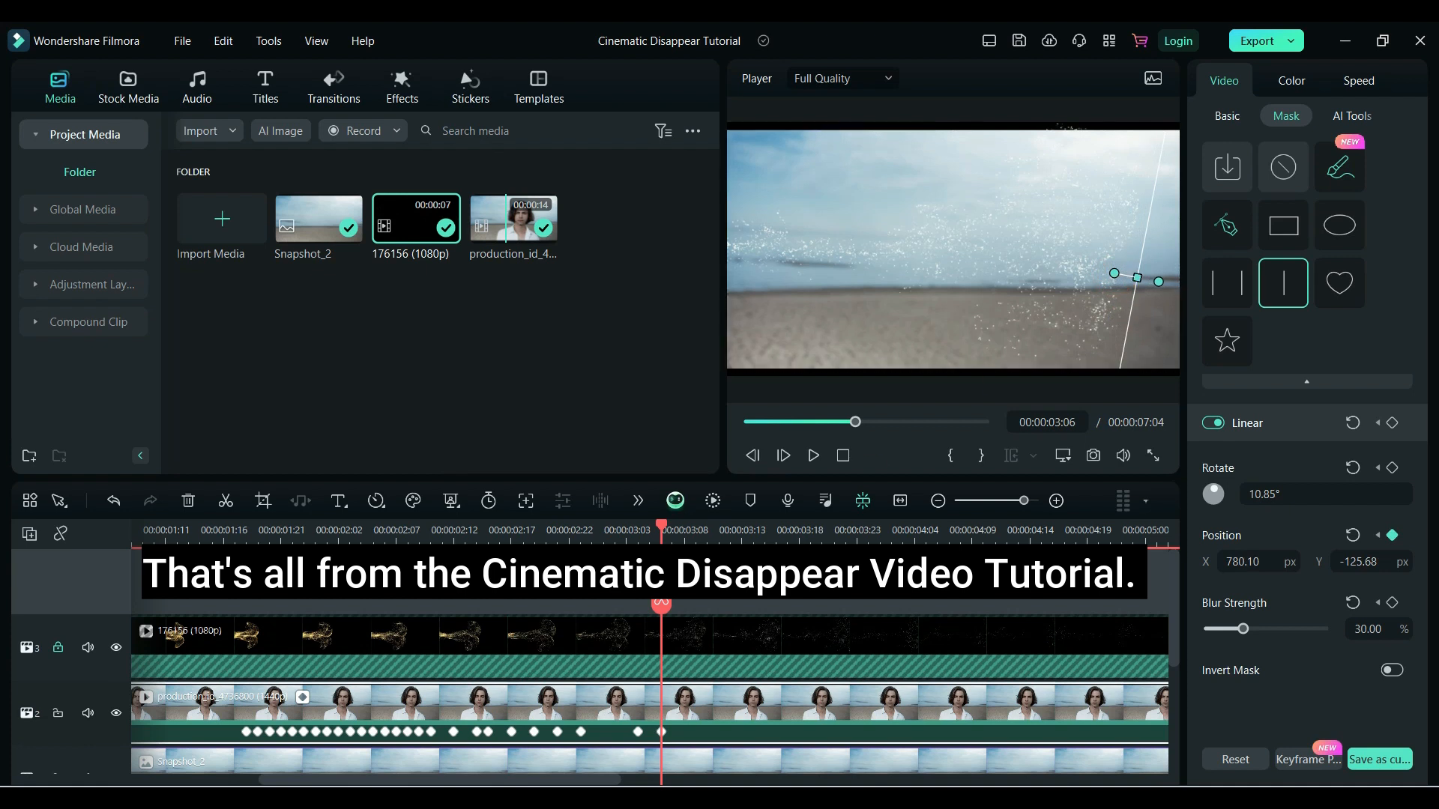
- Fit the whole project in the timeline and play the disappearing effect from the start
{"action": "left_click_drag", "start_coordinate": [228, 548], "coordinate": [48, 587]}
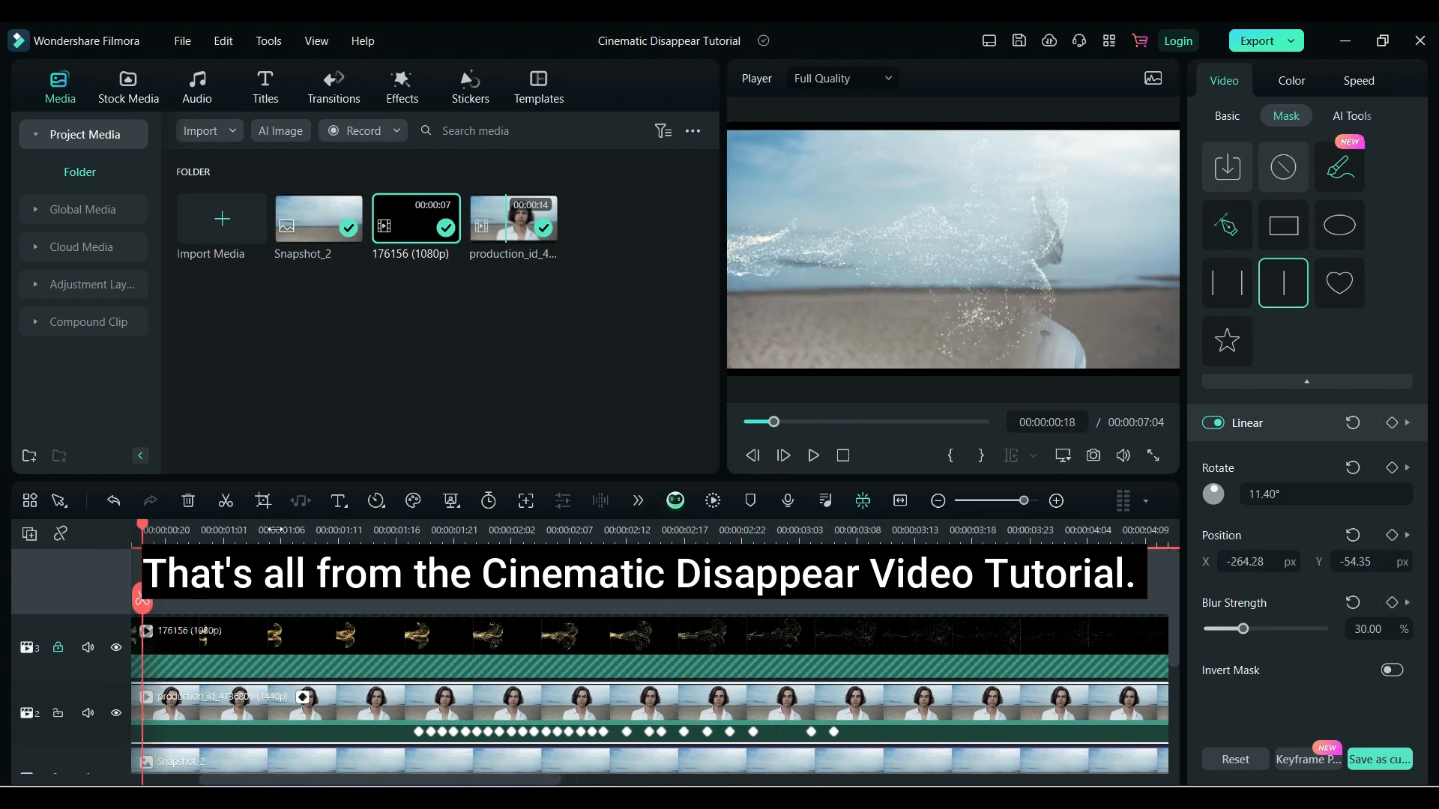
{"action": "left_click", "coordinate": [903, 505]}
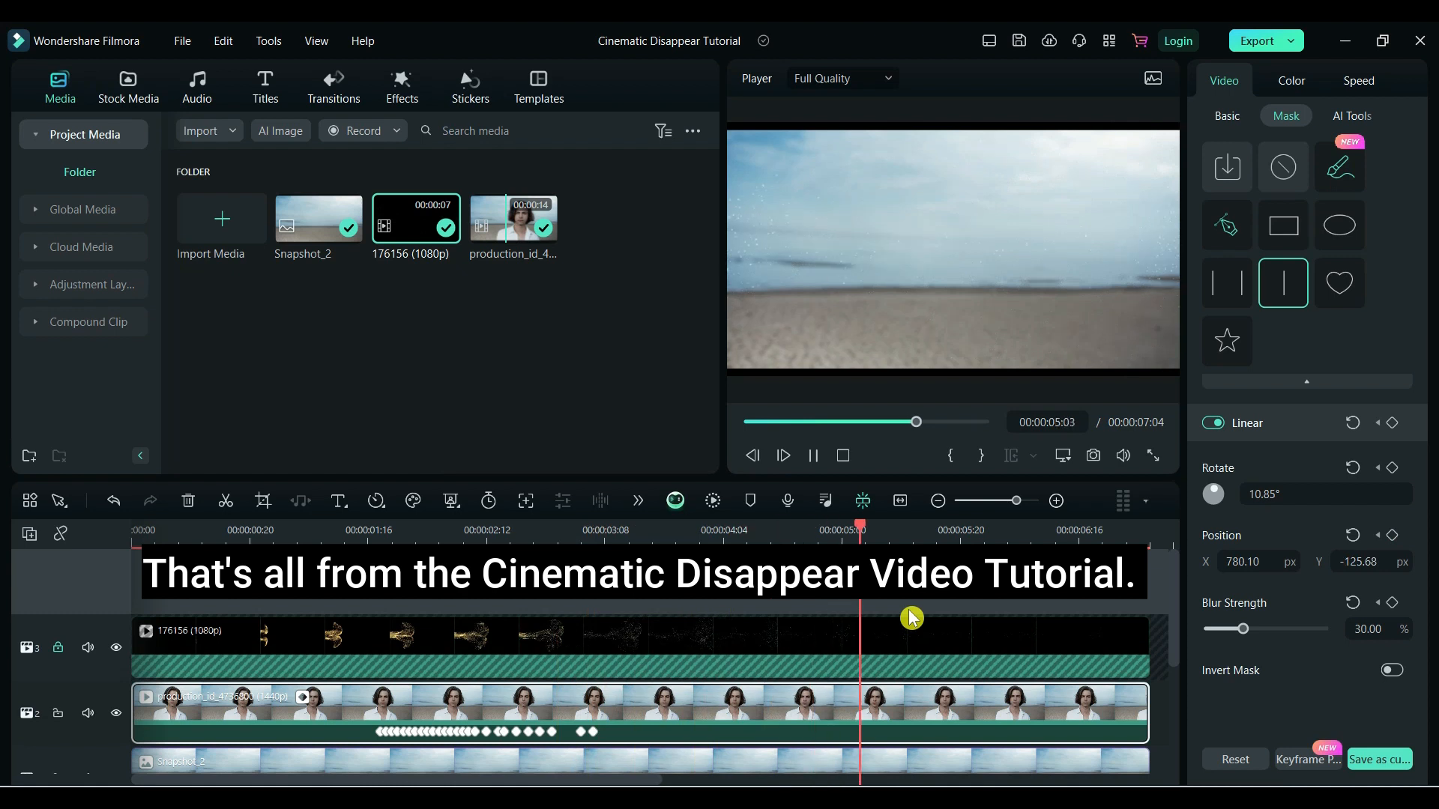
{"action": "left_click_drag", "start_coordinate": [1134, 536], "coordinate": [133, 536]}
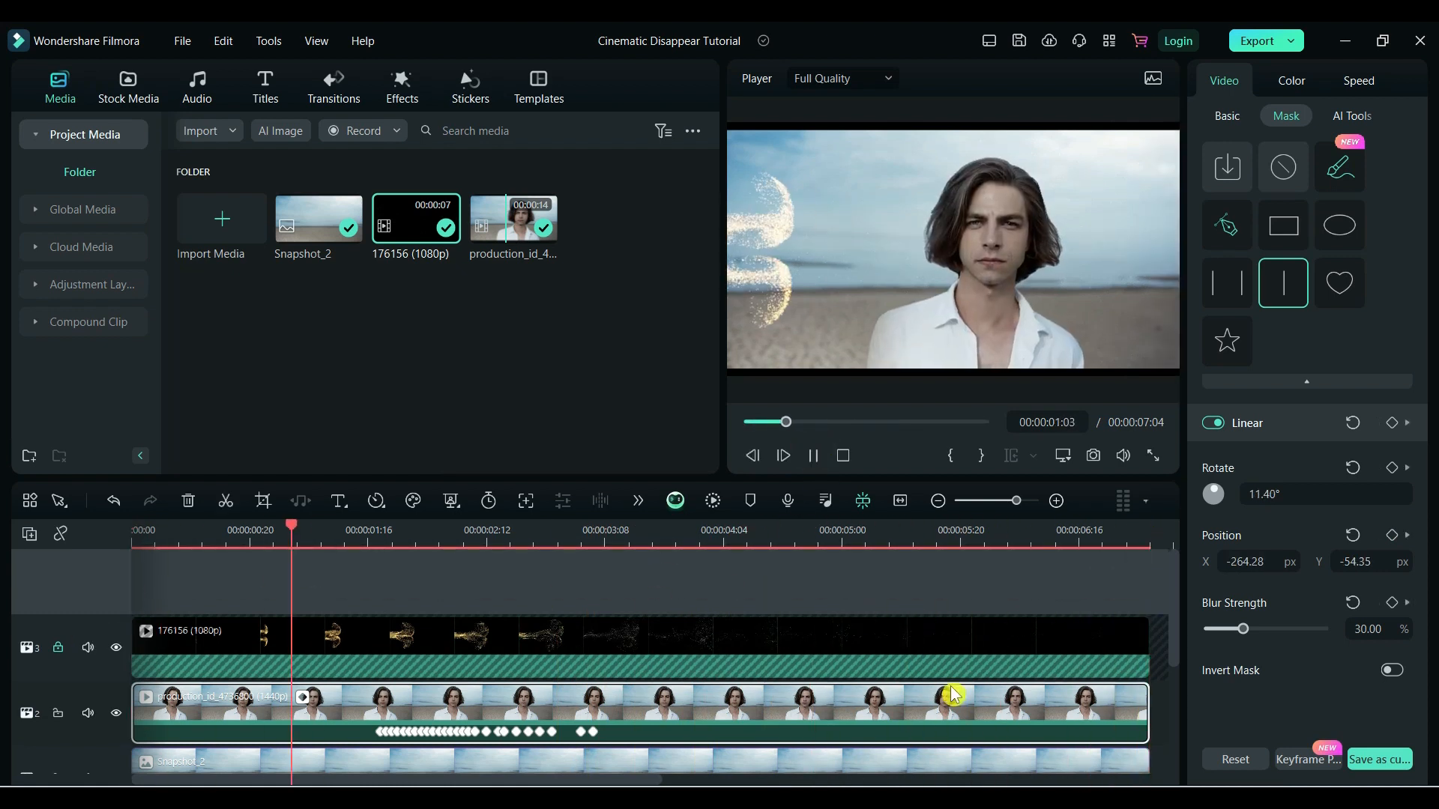